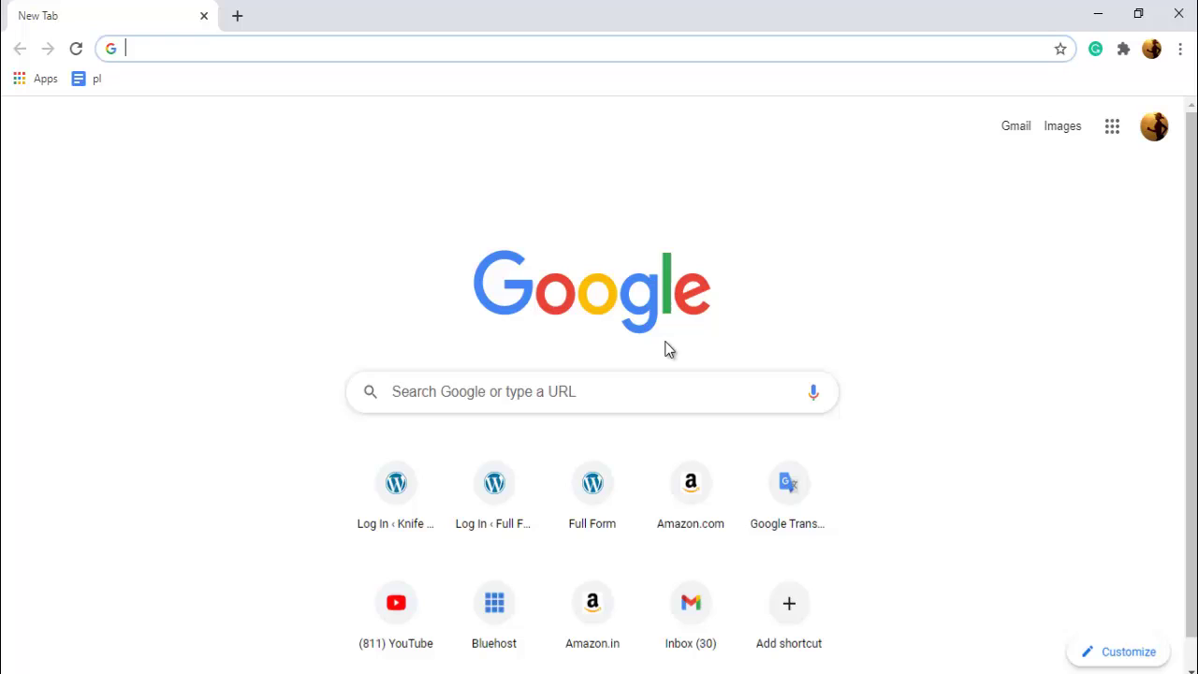
# Load bluehost.com from the browser address bar
pyautogui.write('bluehost.com')
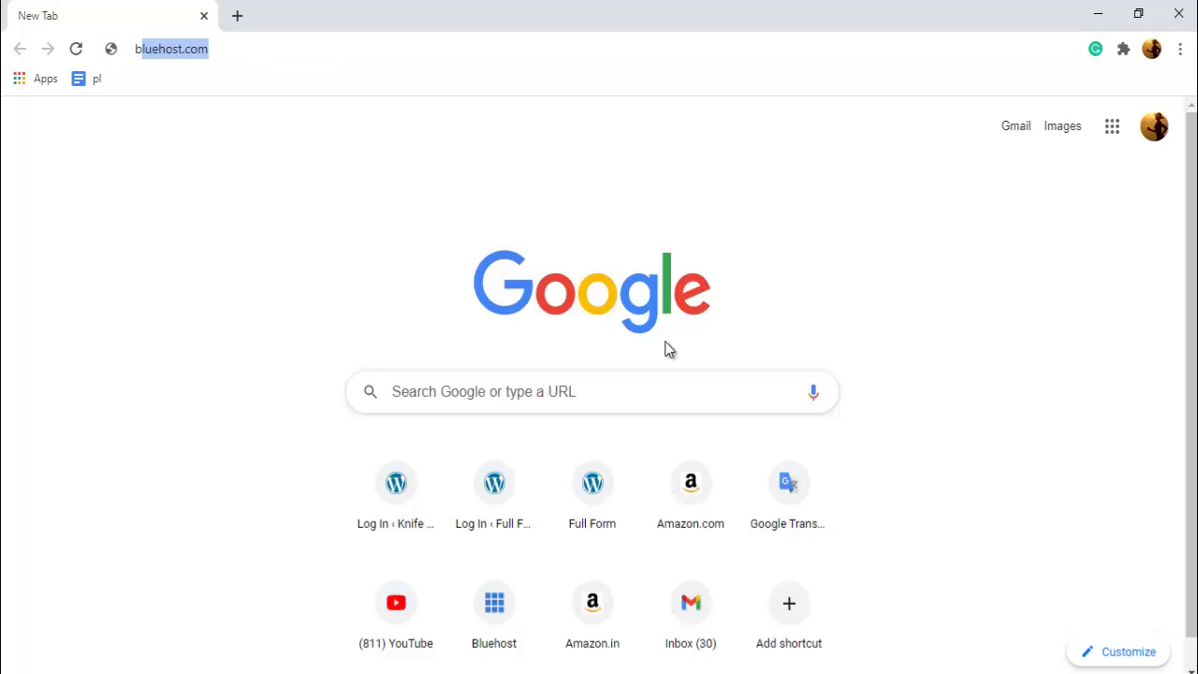
pyautogui.press('Return')
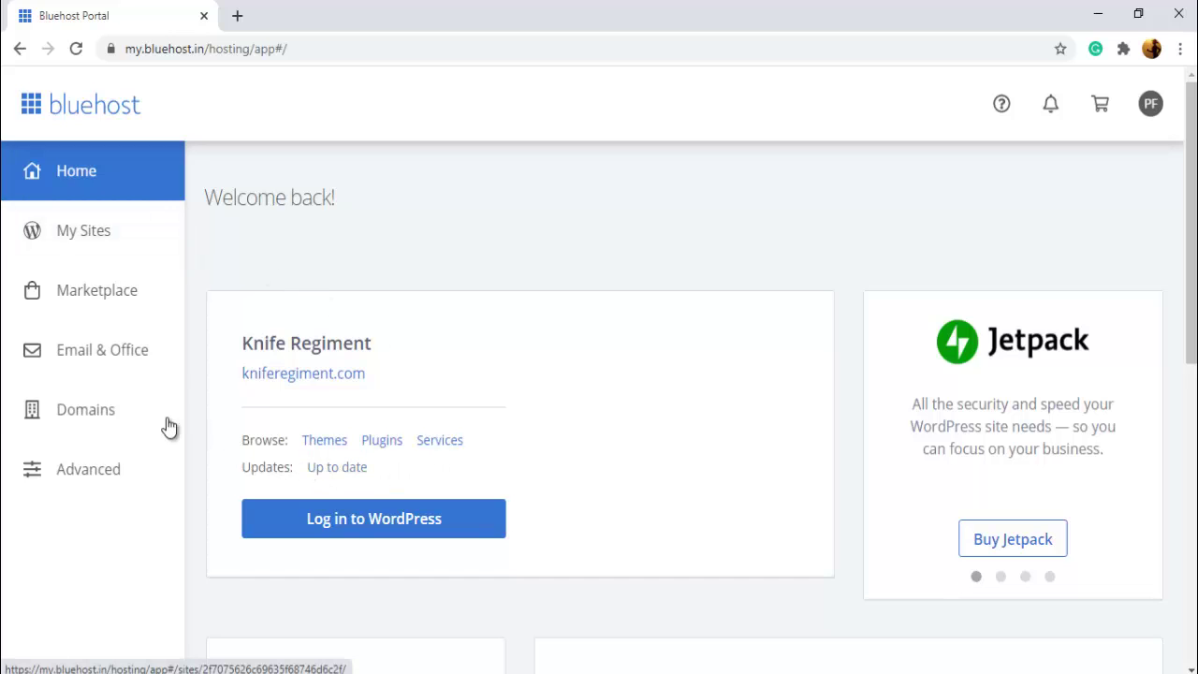
# From the account's Domains list, start a new domain transfer into Bluehost
pyautogui.click(81, 421)
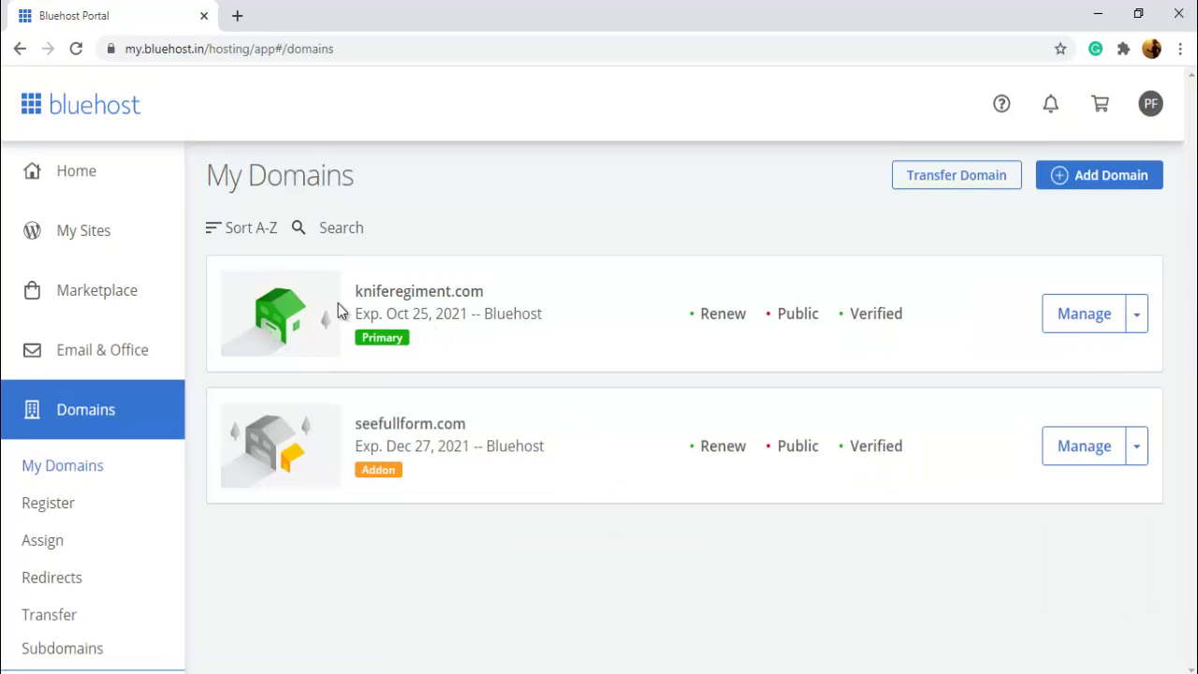
pyautogui.doubleClick(412, 292)
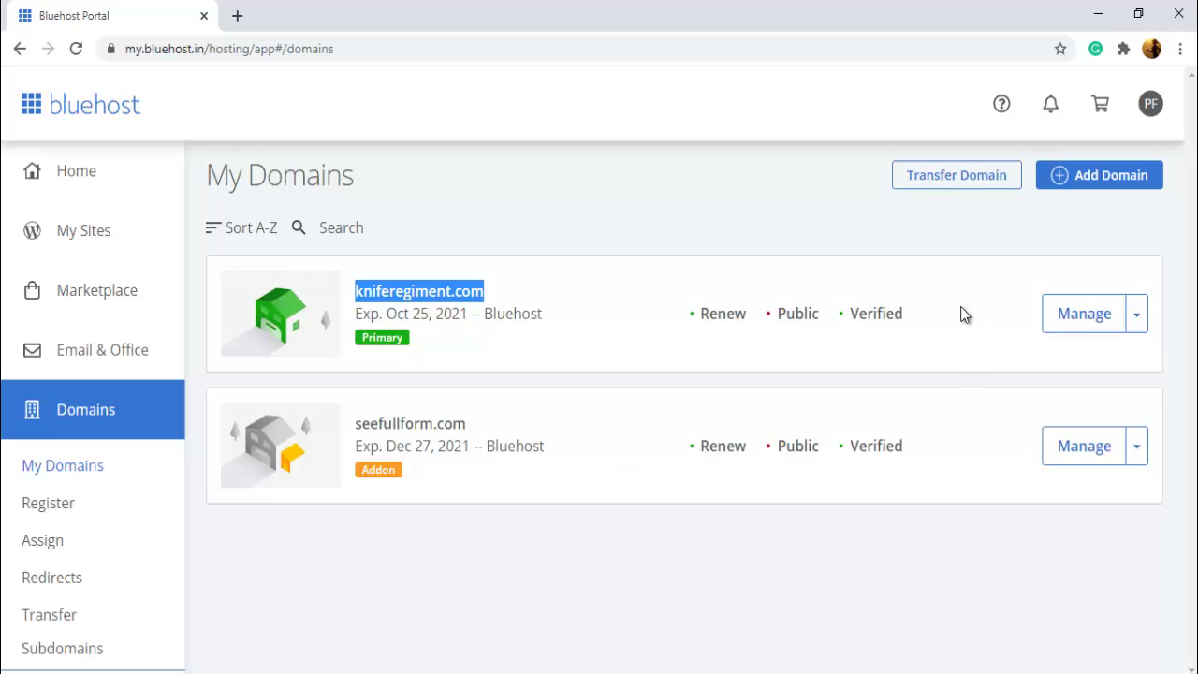
pyautogui.click(956, 184)
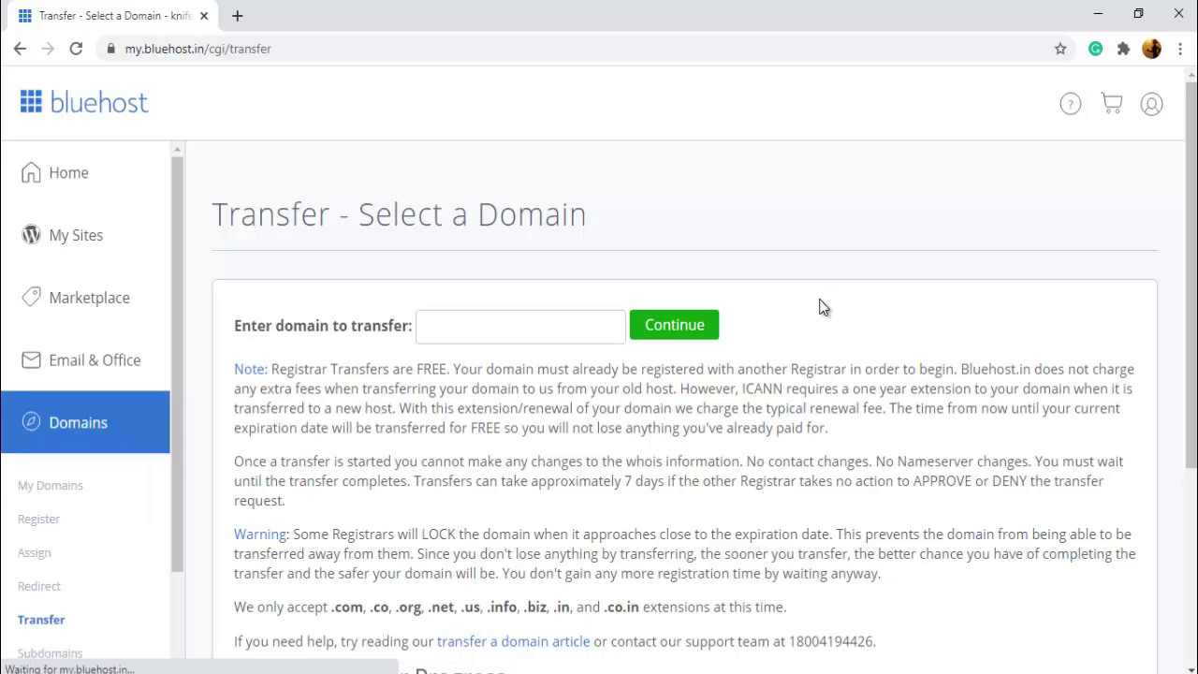
# Pick viralguruji.com from the domain field's suggestions and submit it for transfer
pyautogui.scroll(-3, 504, 329)
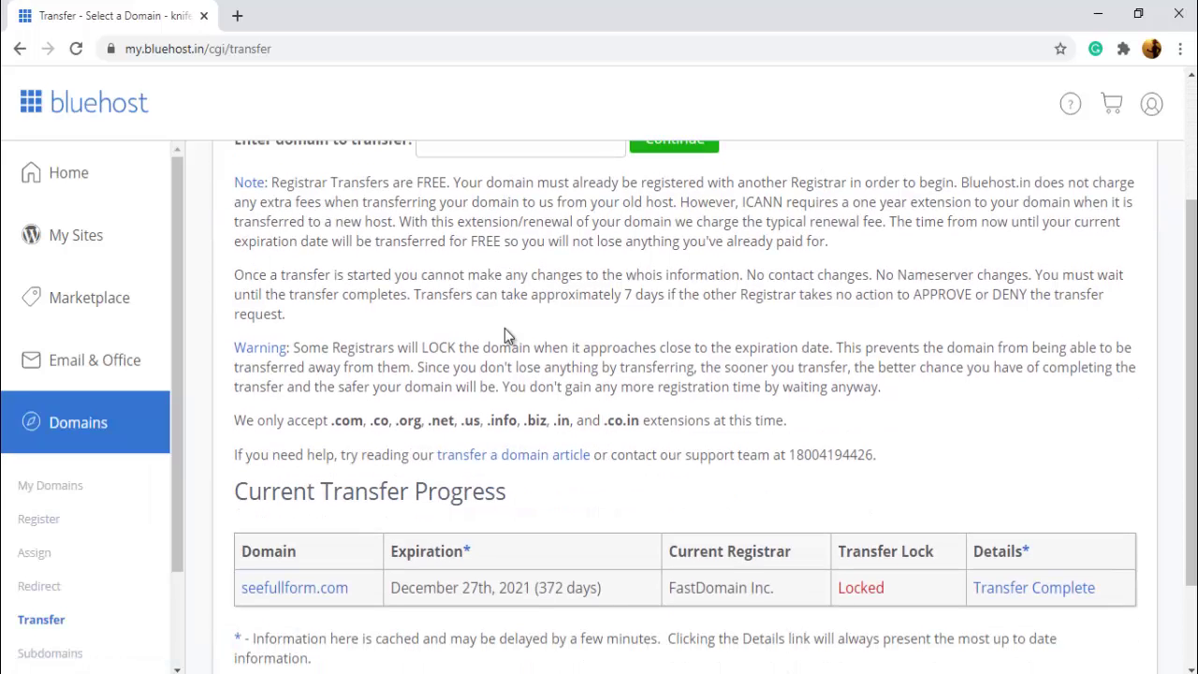
pyautogui.scroll(3, 504, 328)
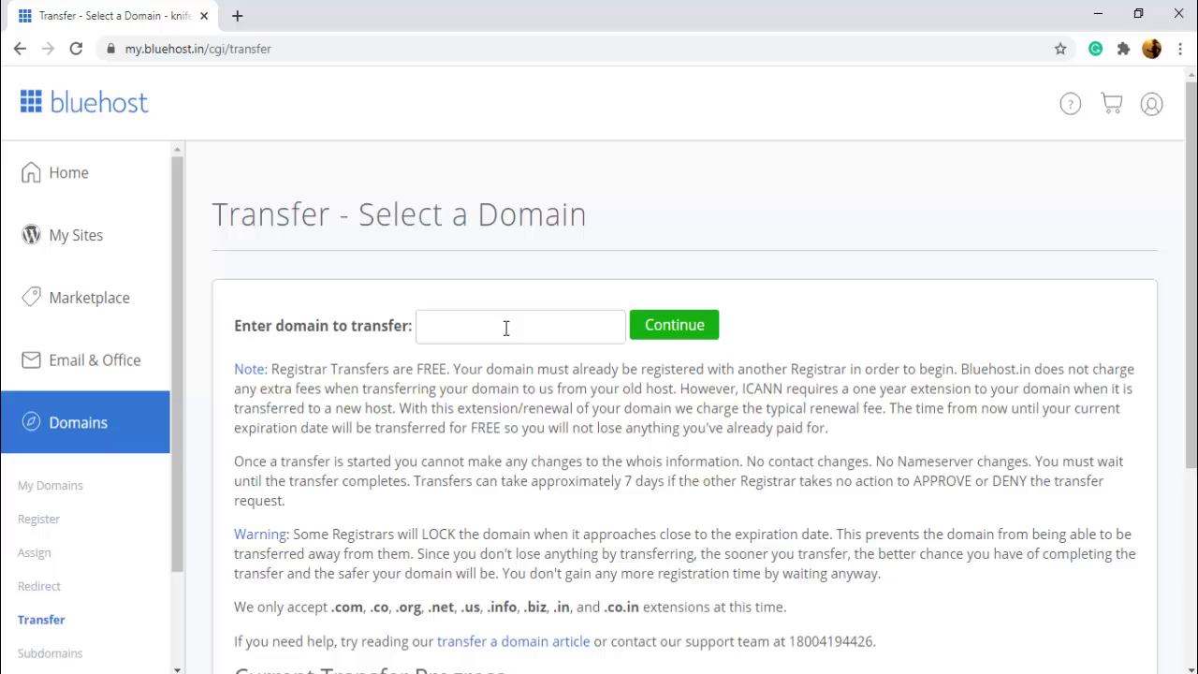
pyautogui.click(505, 328)
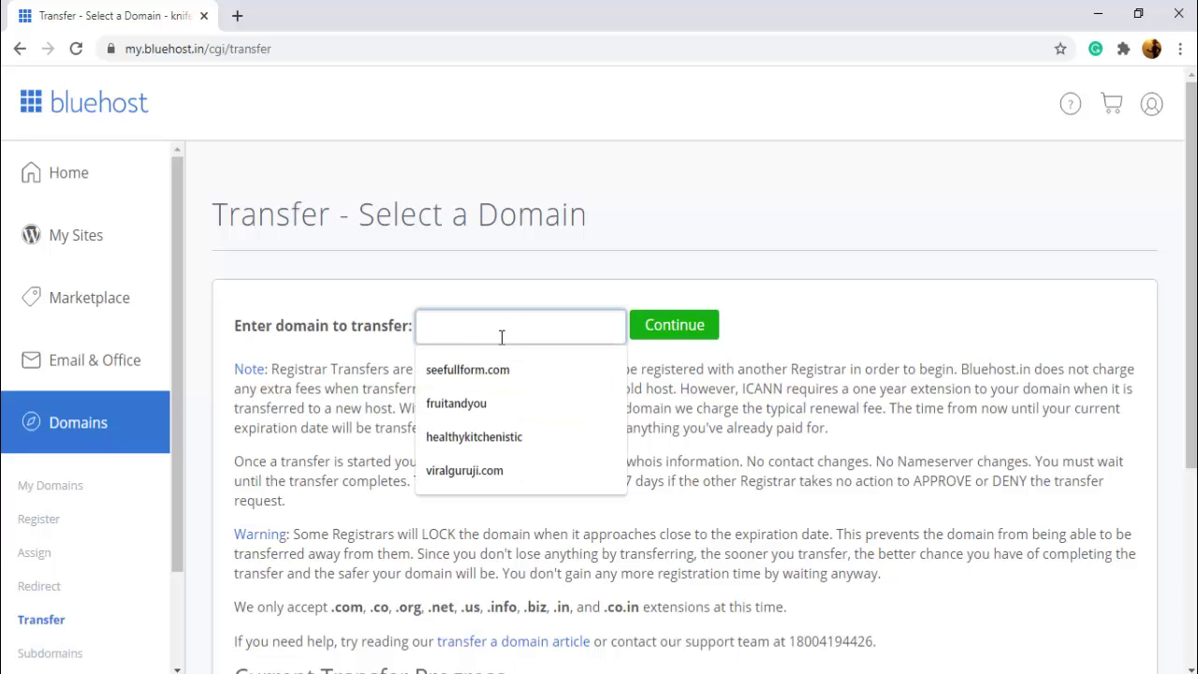
pyautogui.click(465, 470)
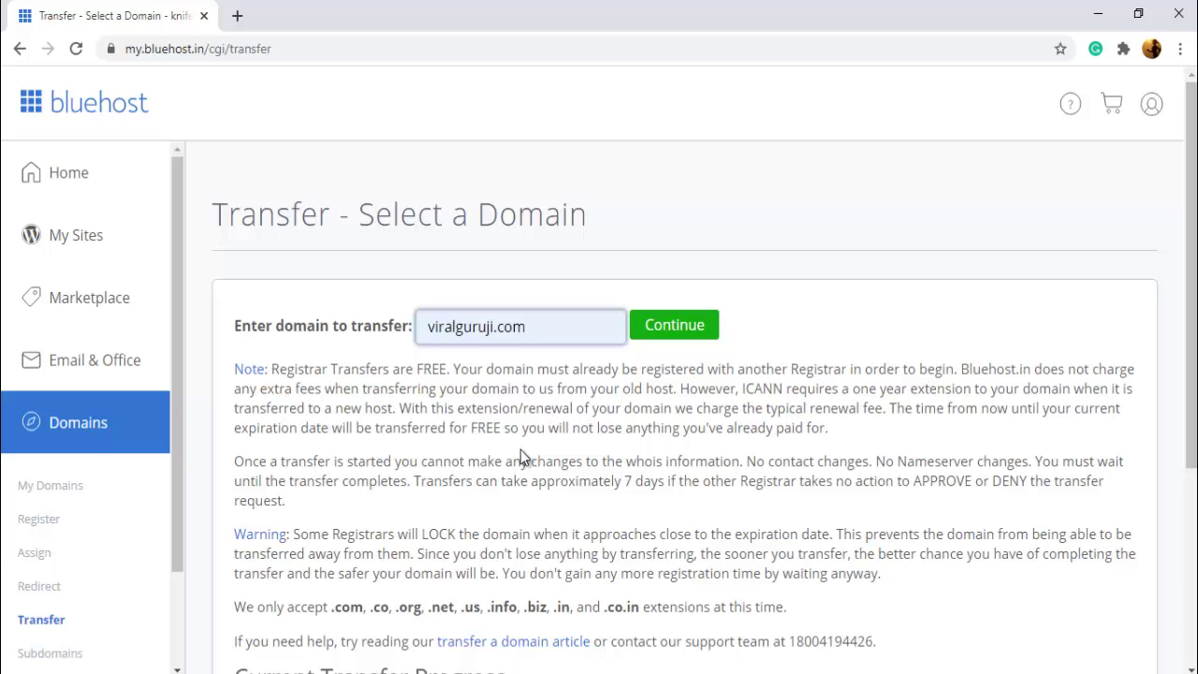
pyautogui.click(680, 337)
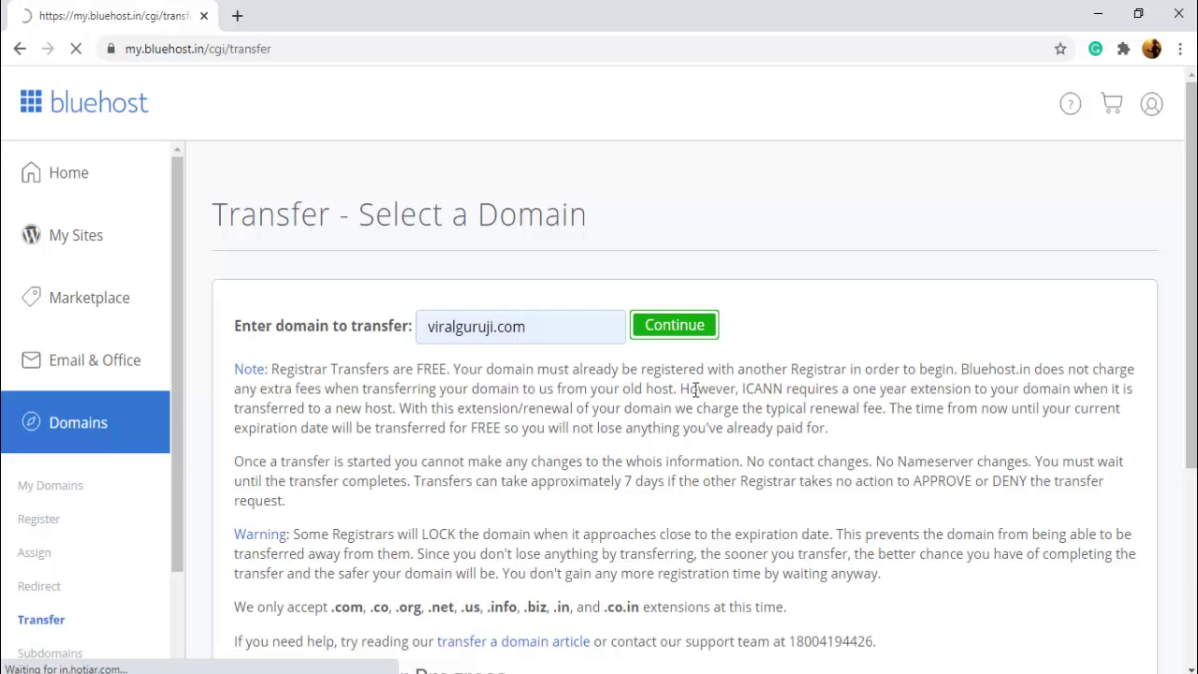
# Highlight the EPP Authorization code label and open a new browser tab beside it
pyautogui.scroll(-1, 696, 397)
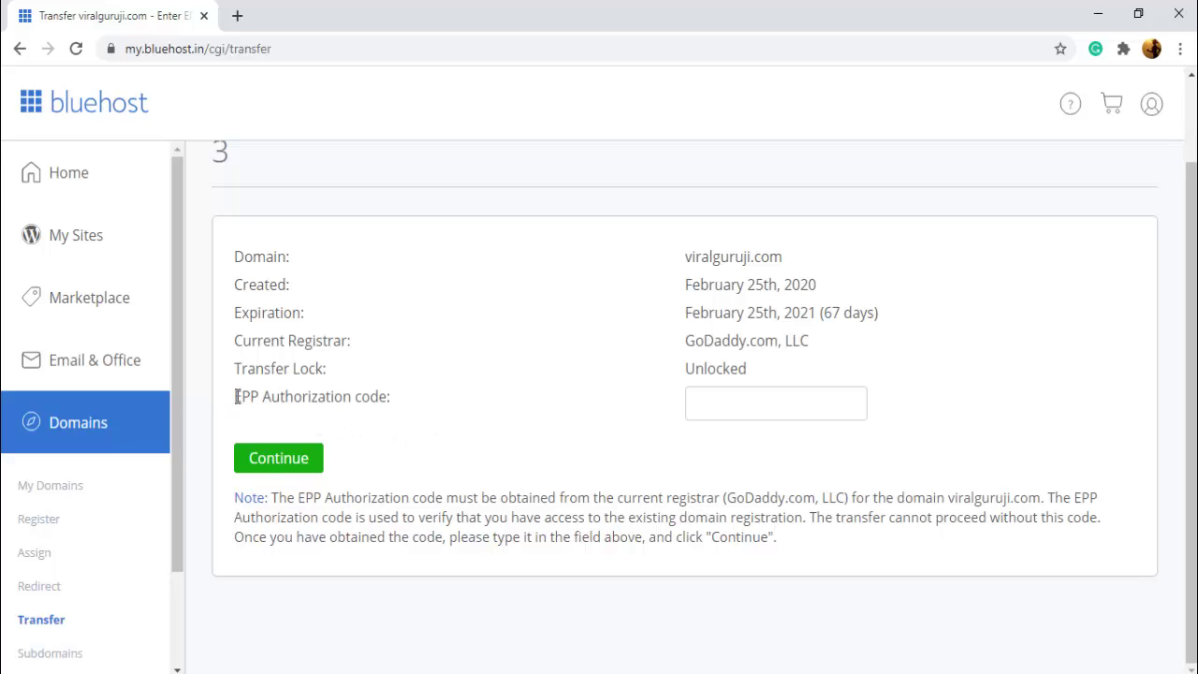
pyautogui.moveTo(247, 397); pyautogui.dragTo(389, 399)
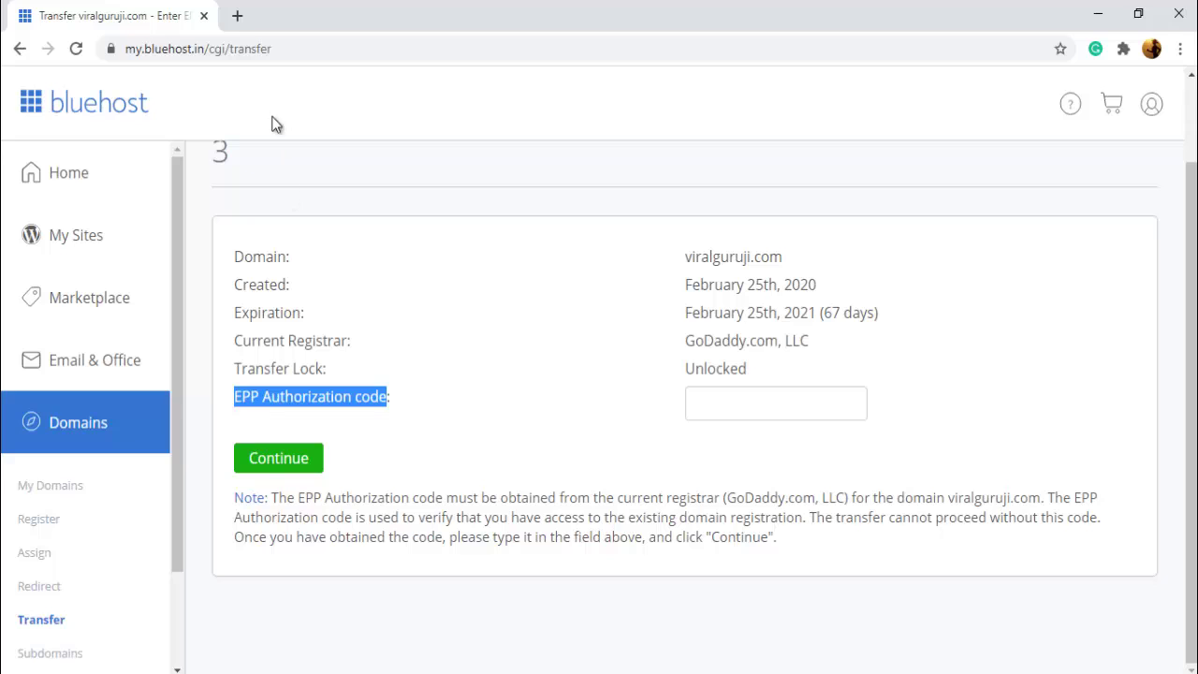
pyautogui.click(237, 16)
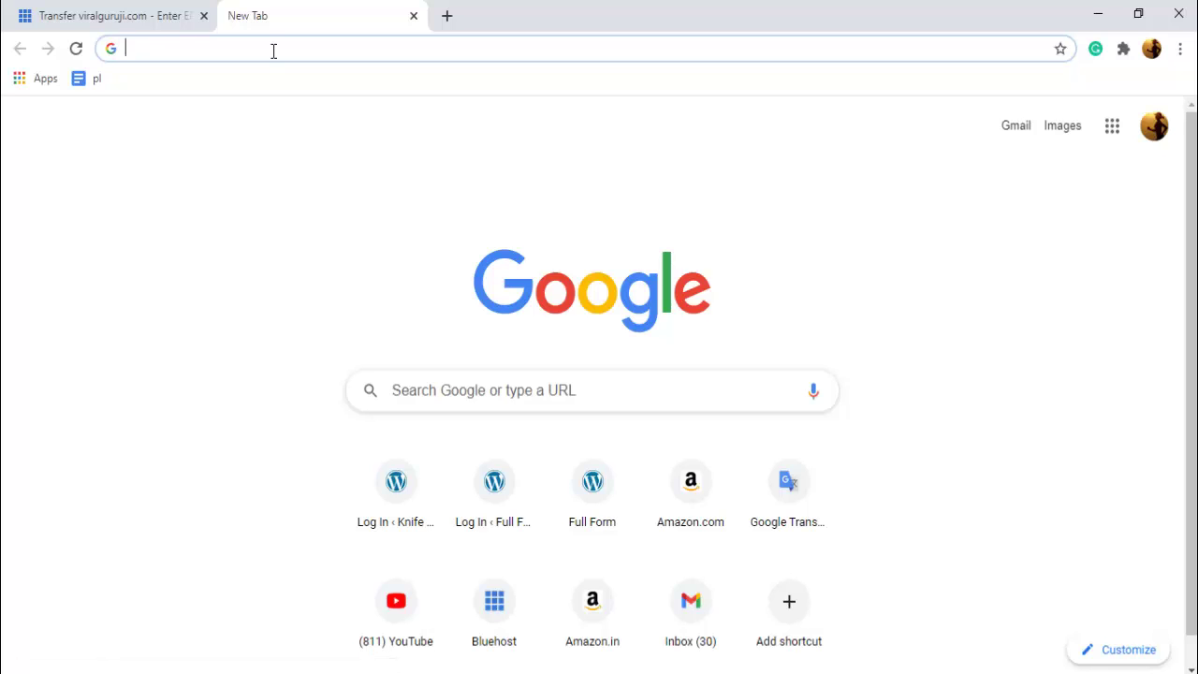
# Go to godaddy.com and sign in to the GoDaddy account
pyautogui.write('godaddy')
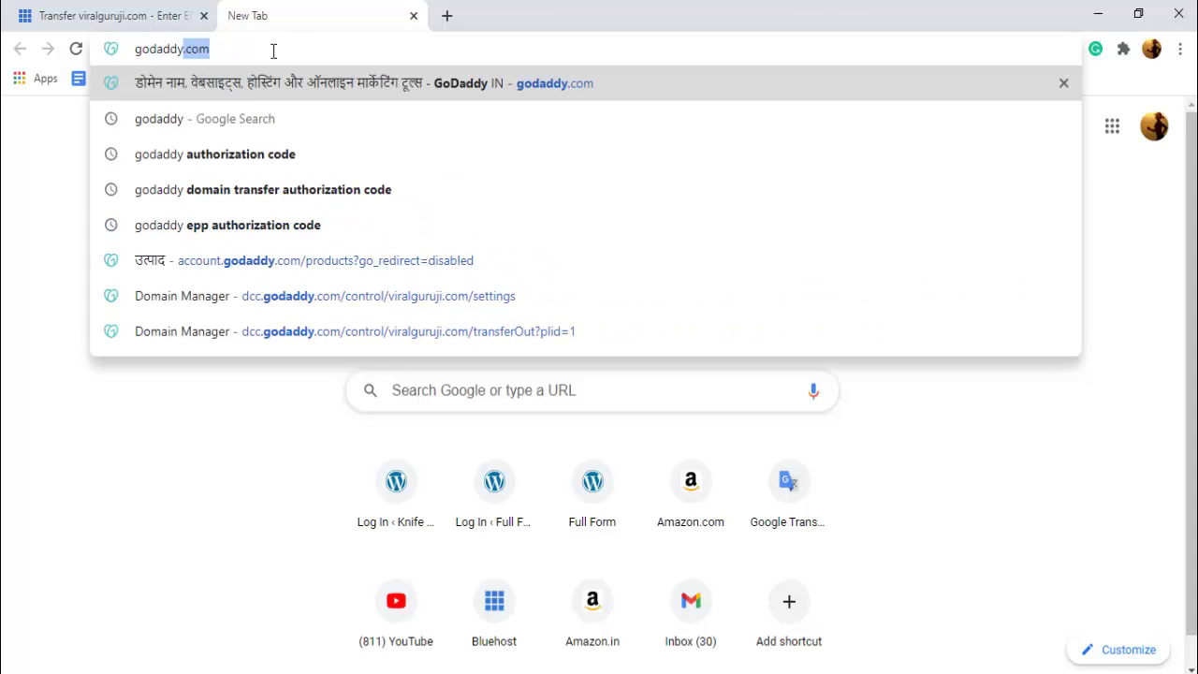
pyautogui.press('Return')
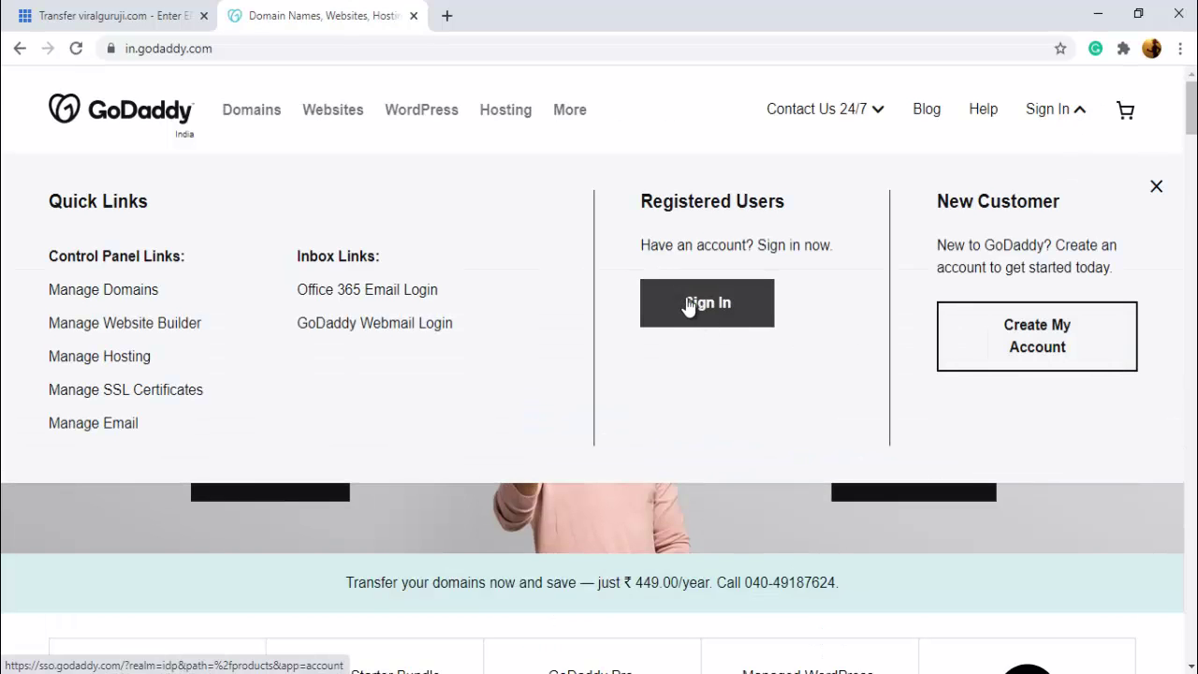
pyautogui.click(690, 306)
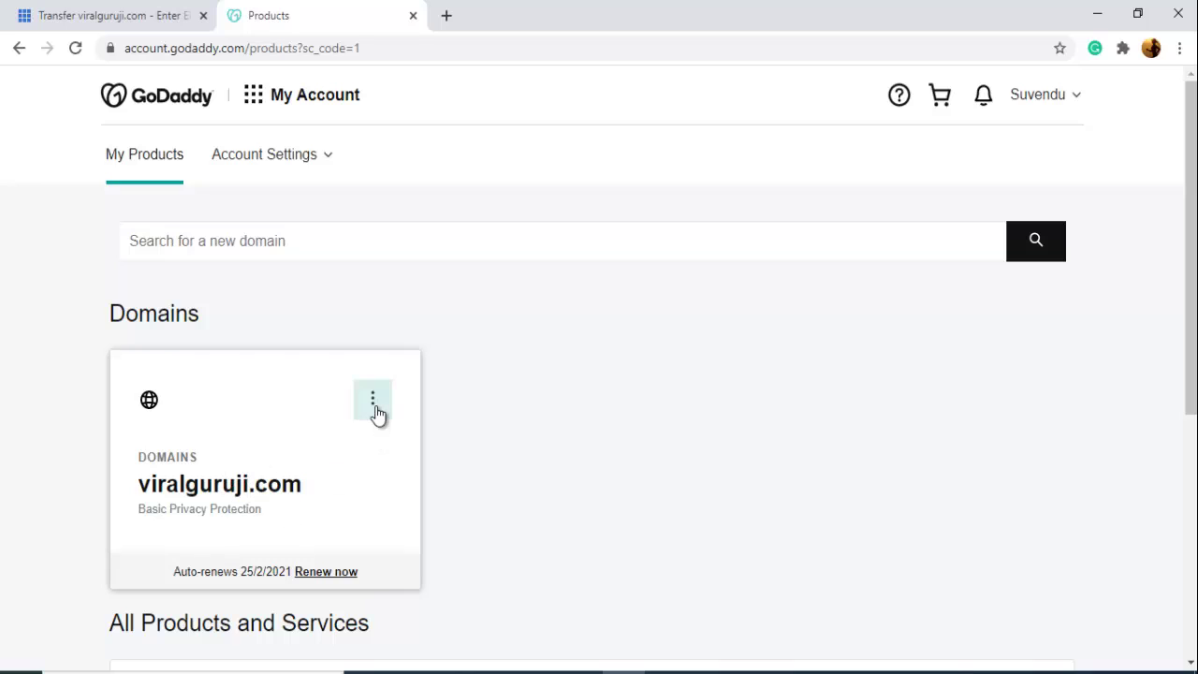
# Open viralguruji.com's Manage DNS, go to its Domain Settings, and scroll to Additional Settings
pyautogui.click(375, 410)
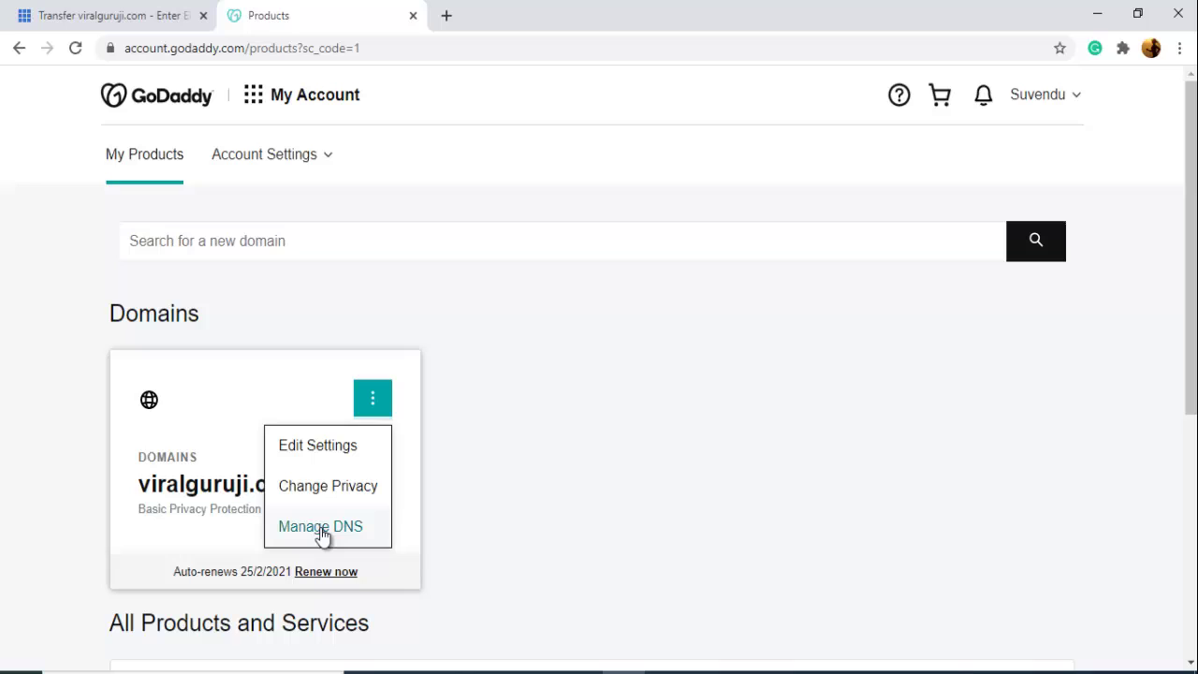
pyautogui.click(322, 534)
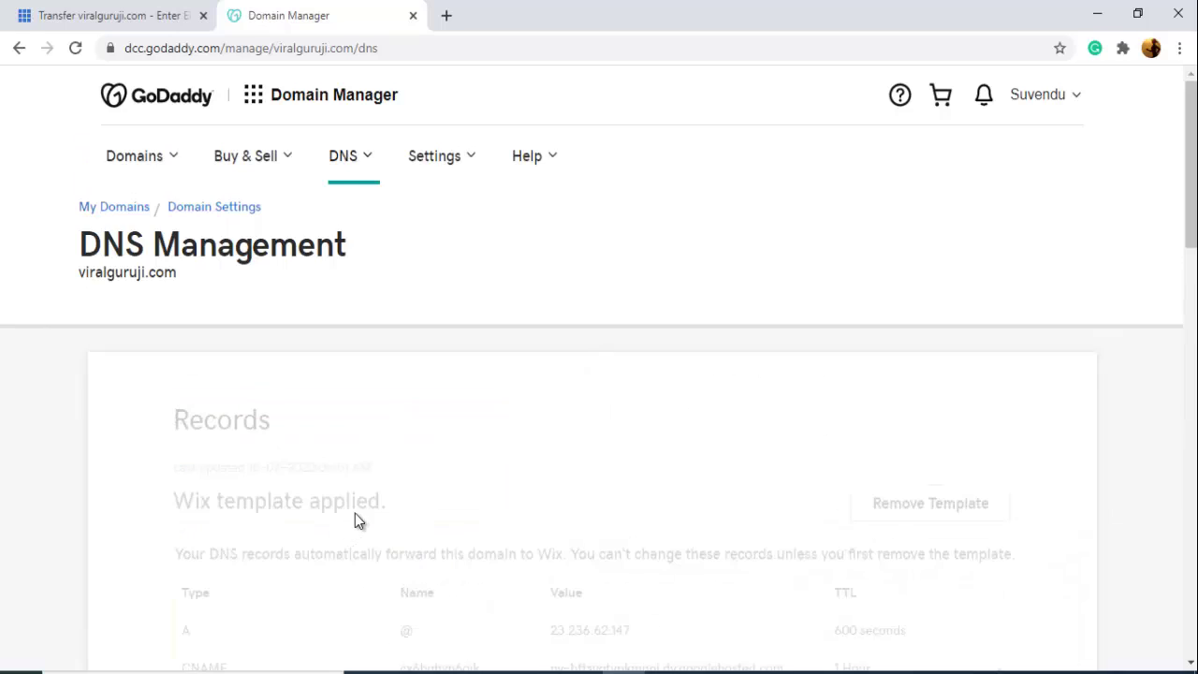
pyautogui.click(215, 210)
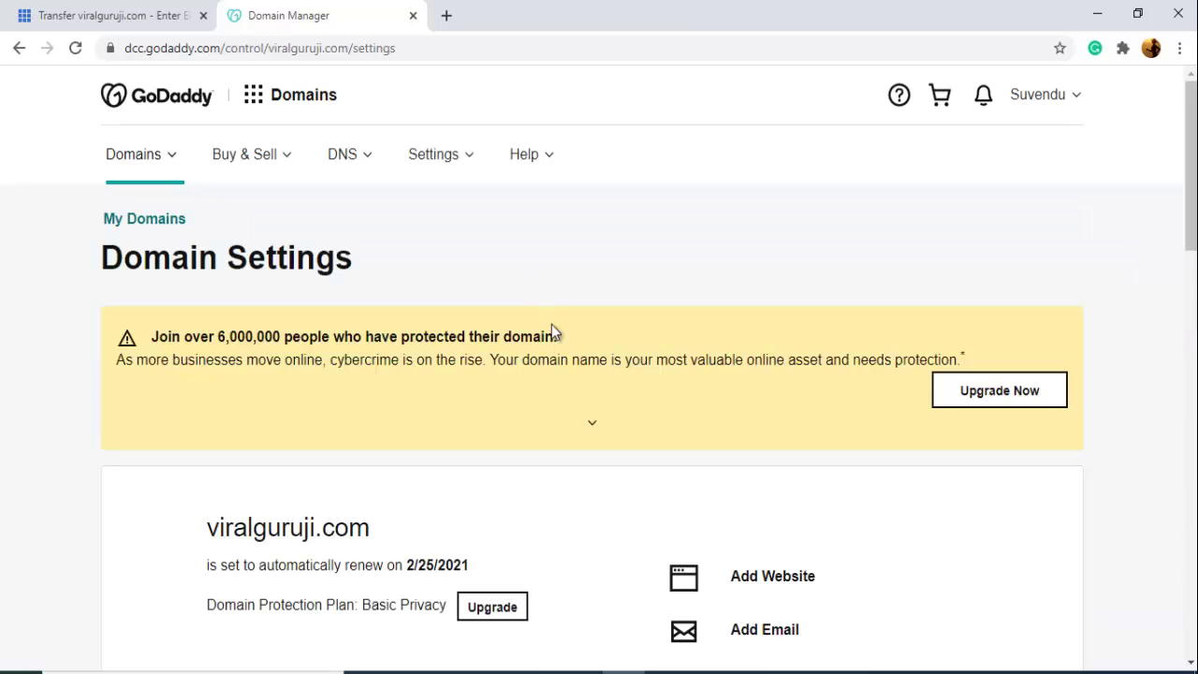
pyautogui.scroll(-4, 577, 386)
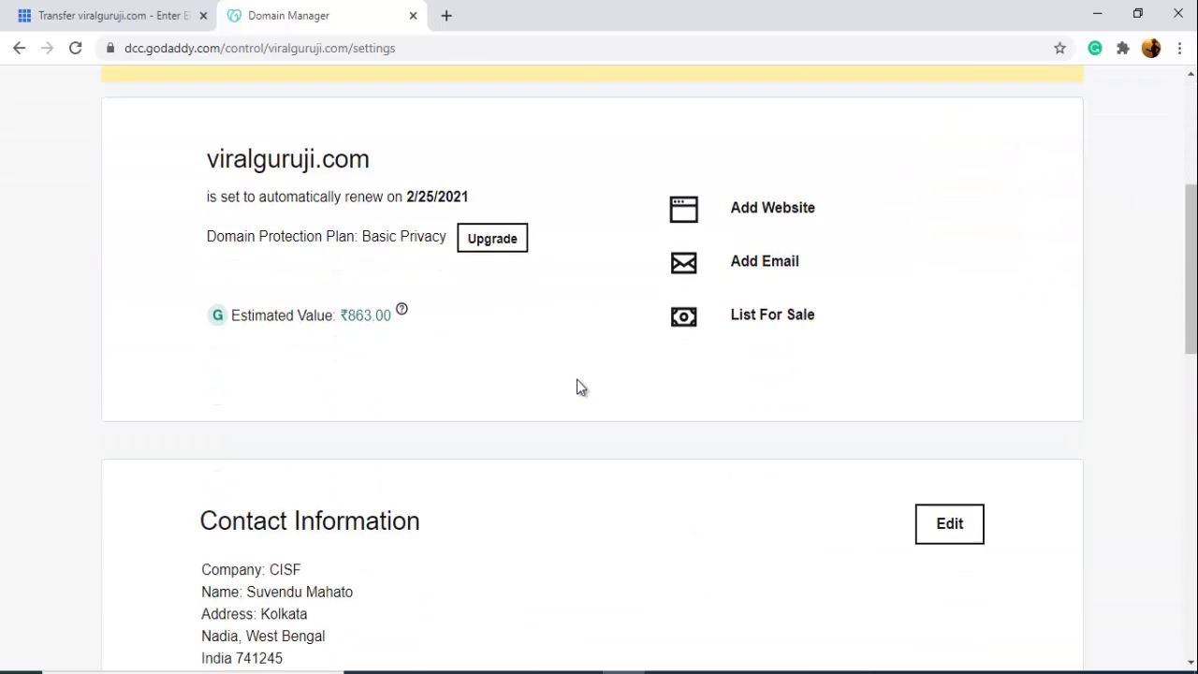
pyautogui.scroll(-4, 577, 386)
pyautogui.scroll(-5, 576, 387)
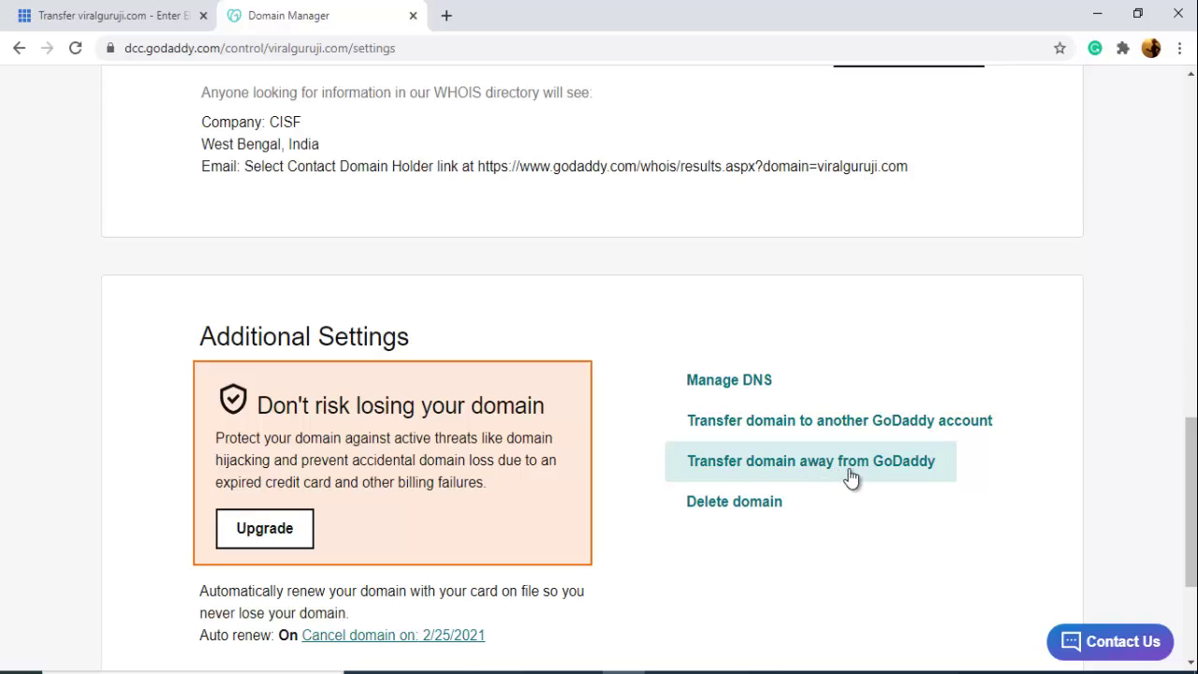
# Continue the transfer out of viralguruji.com and reveal its authorization code
pyautogui.click(789, 465)
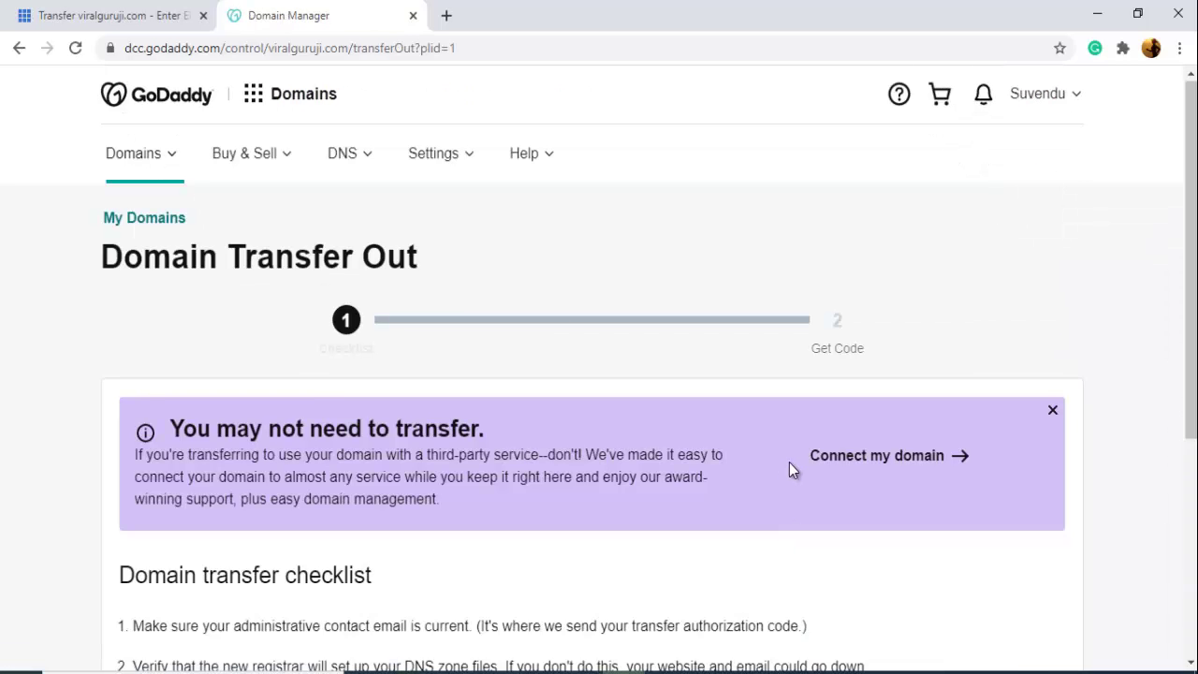
pyautogui.scroll(-4, 789, 463)
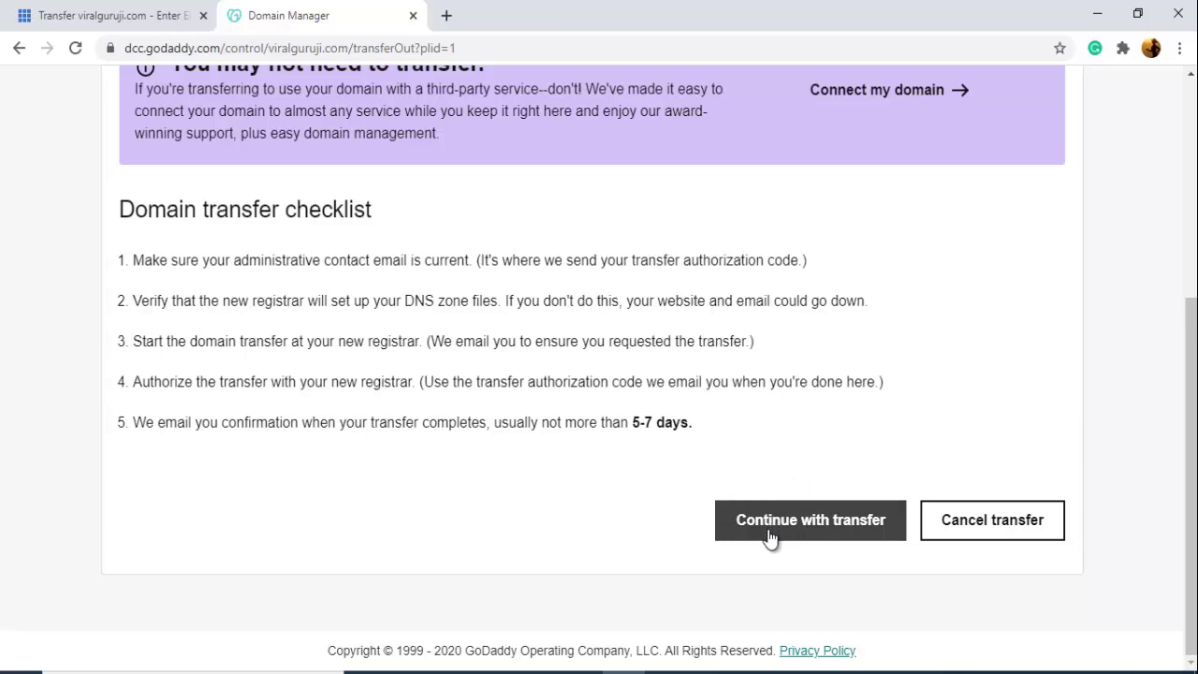
pyautogui.click(837, 528)
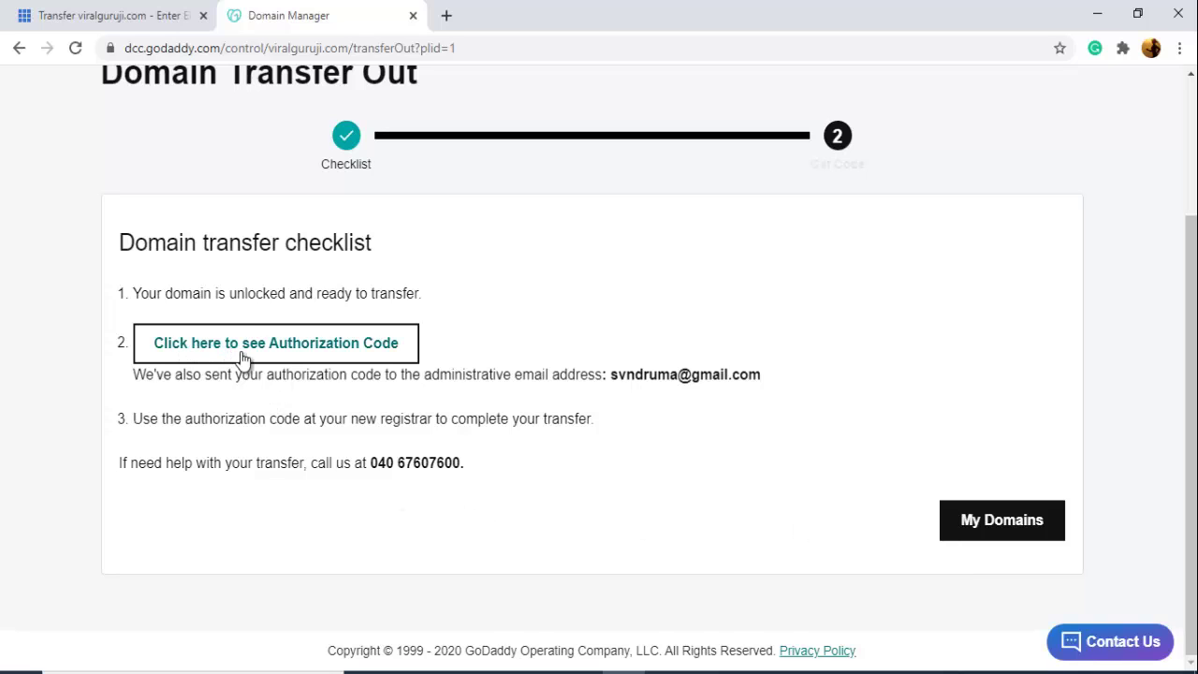
pyautogui.click(375, 354)
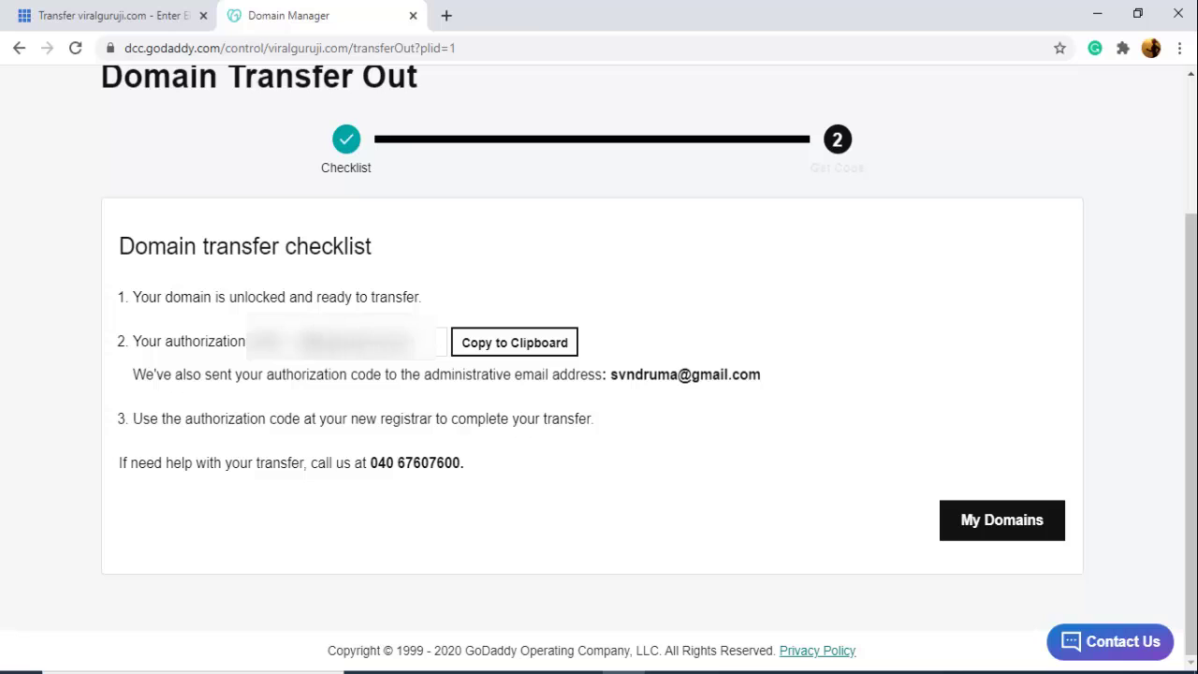
pyautogui.click(376, 354)
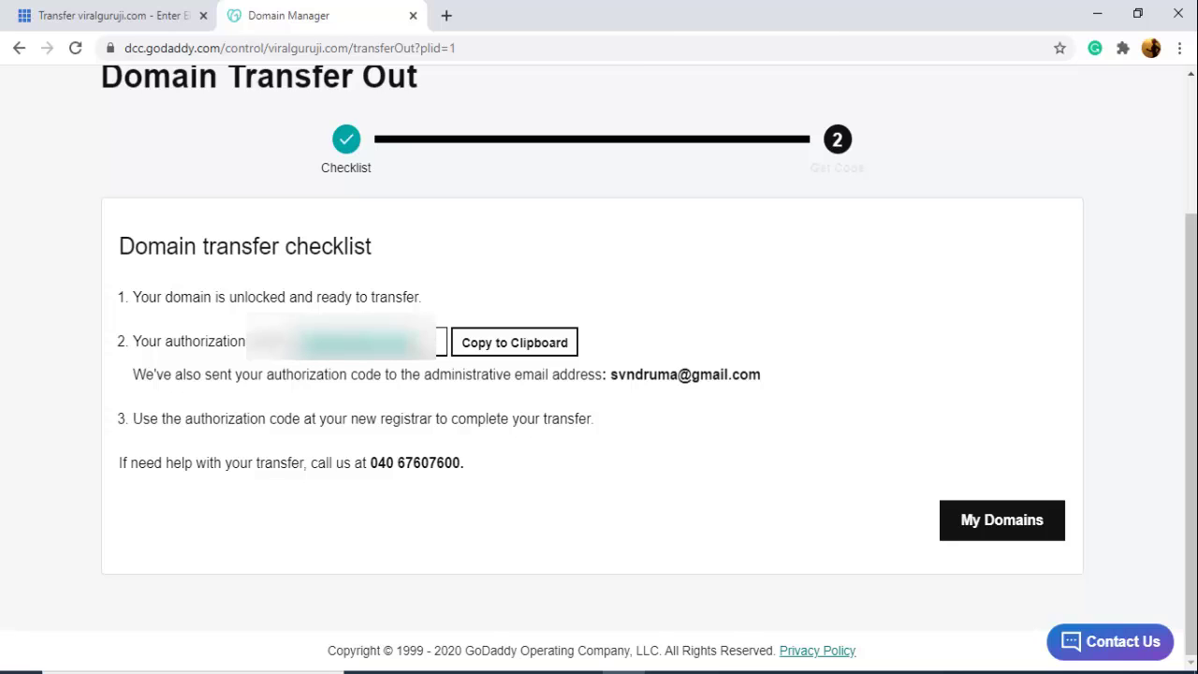
# Copy the authorization code, paste it into Bluehost's EPP Authorization code field, and continue
pyautogui.click(484, 350)
pyautogui.click(120, 16)
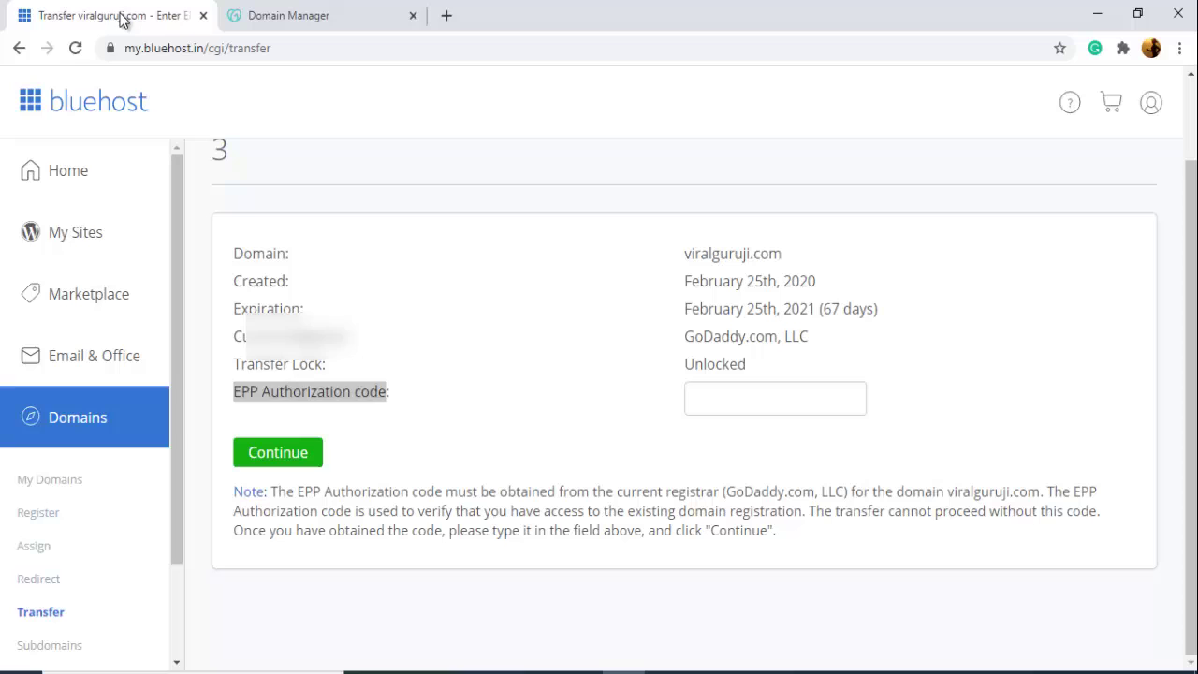
pyautogui.click(705, 410)
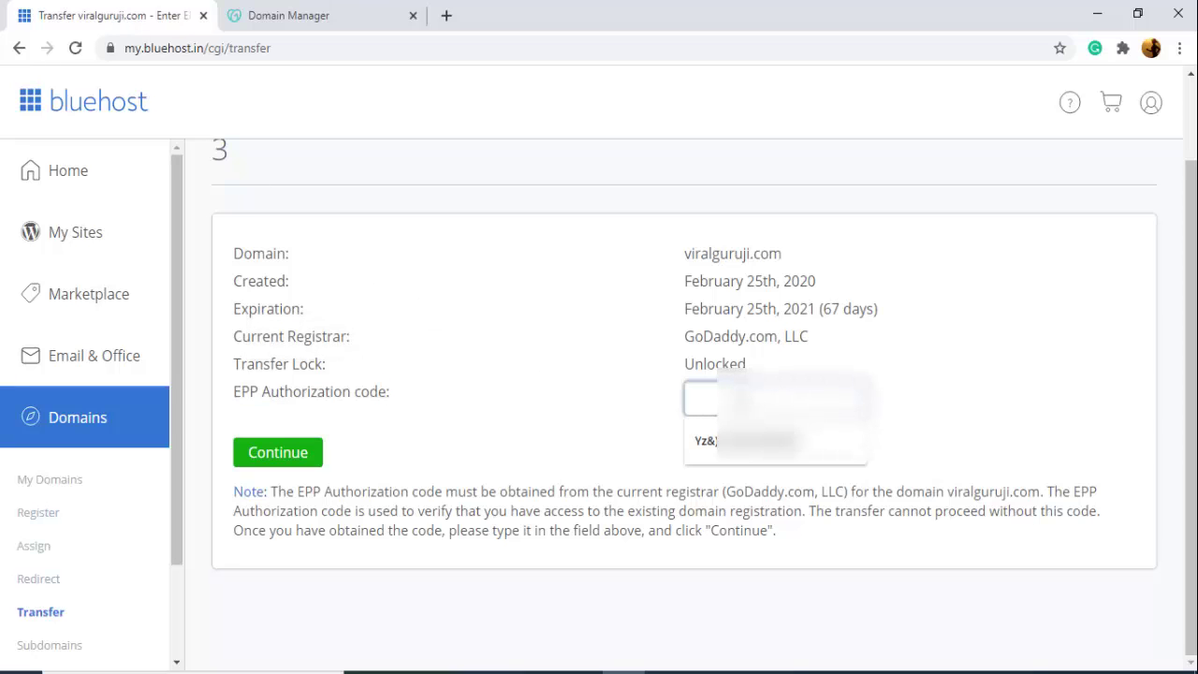
pyautogui.hotkey('ctrl', 'v')
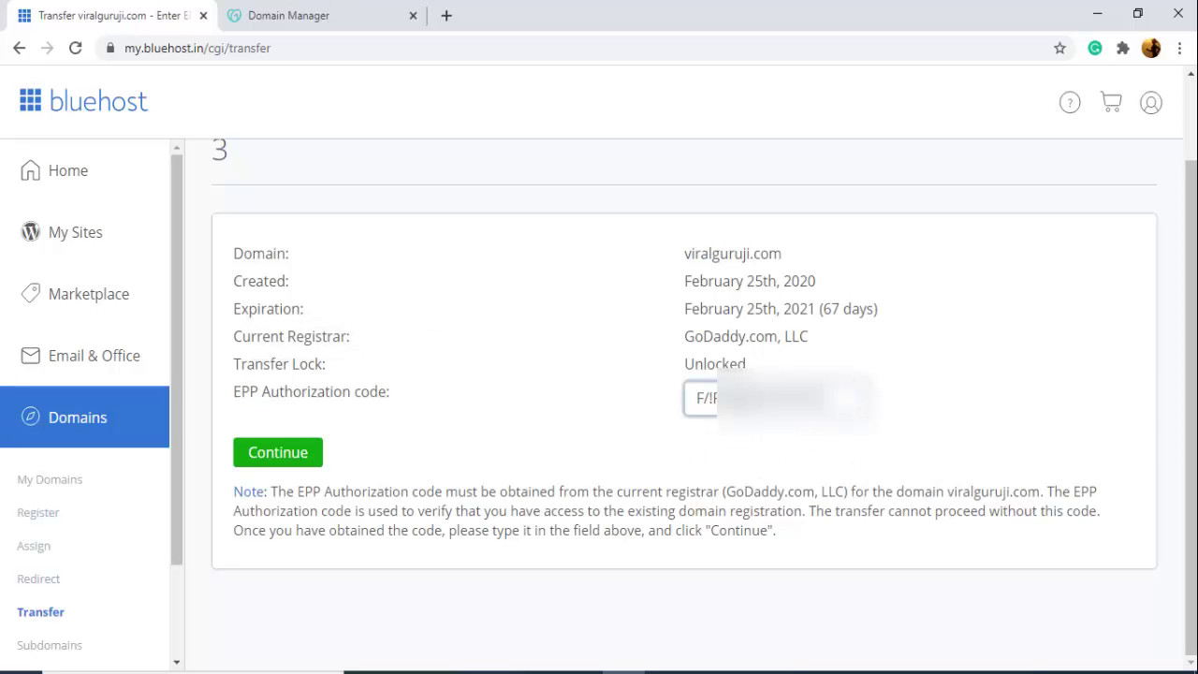
pyautogui.click(288, 457)
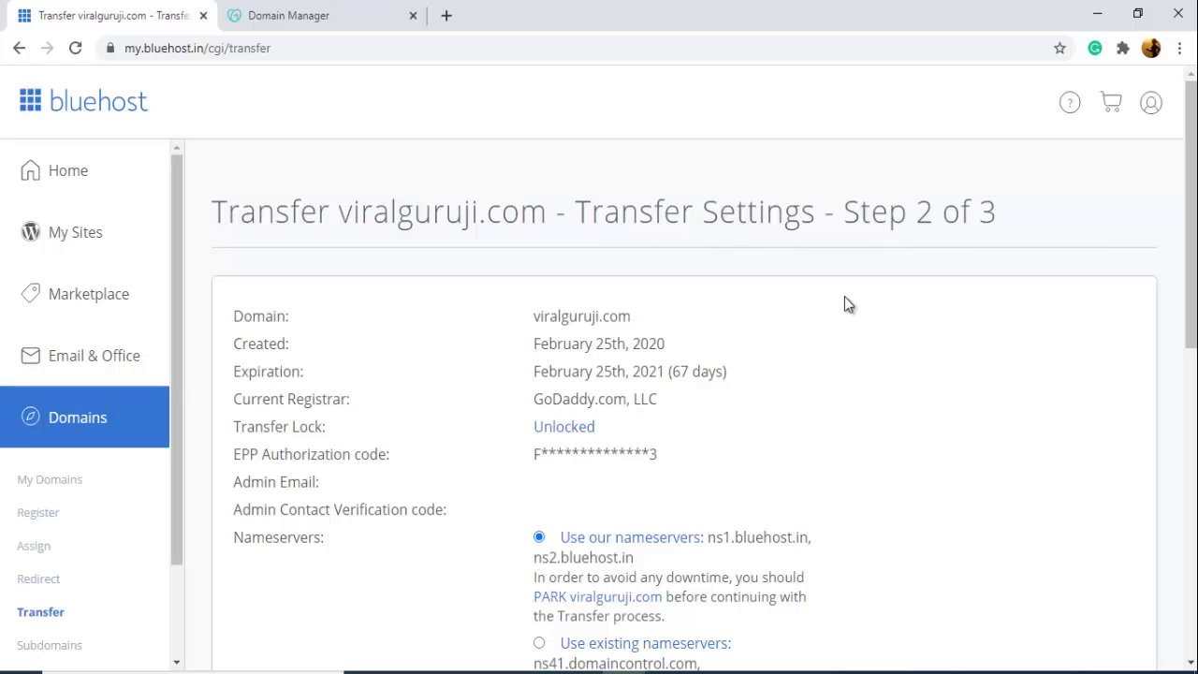
# Turn off Use Privacy and accept the Terms of Service for the transfer
pyautogui.scroll(-3, 797, 359)
pyautogui.scroll(1, 795, 367)
pyautogui.scroll(-1, 794, 366)
pyautogui.scroll(1, 789, 364)
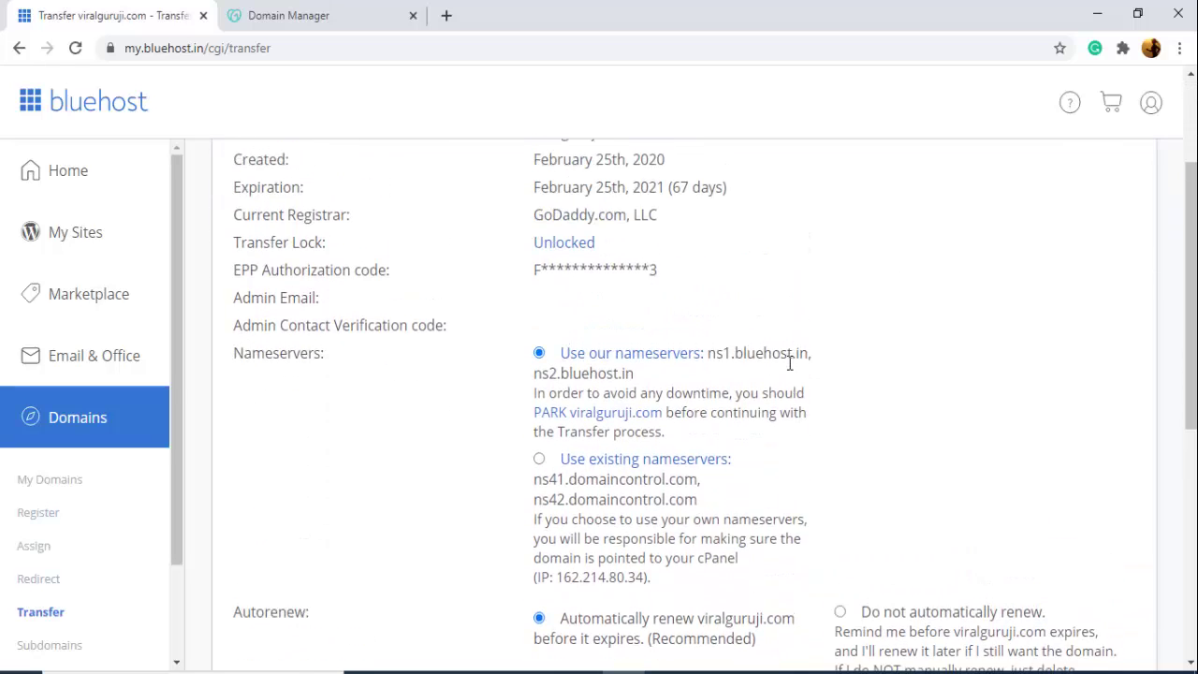
pyautogui.scroll(2, 789, 363)
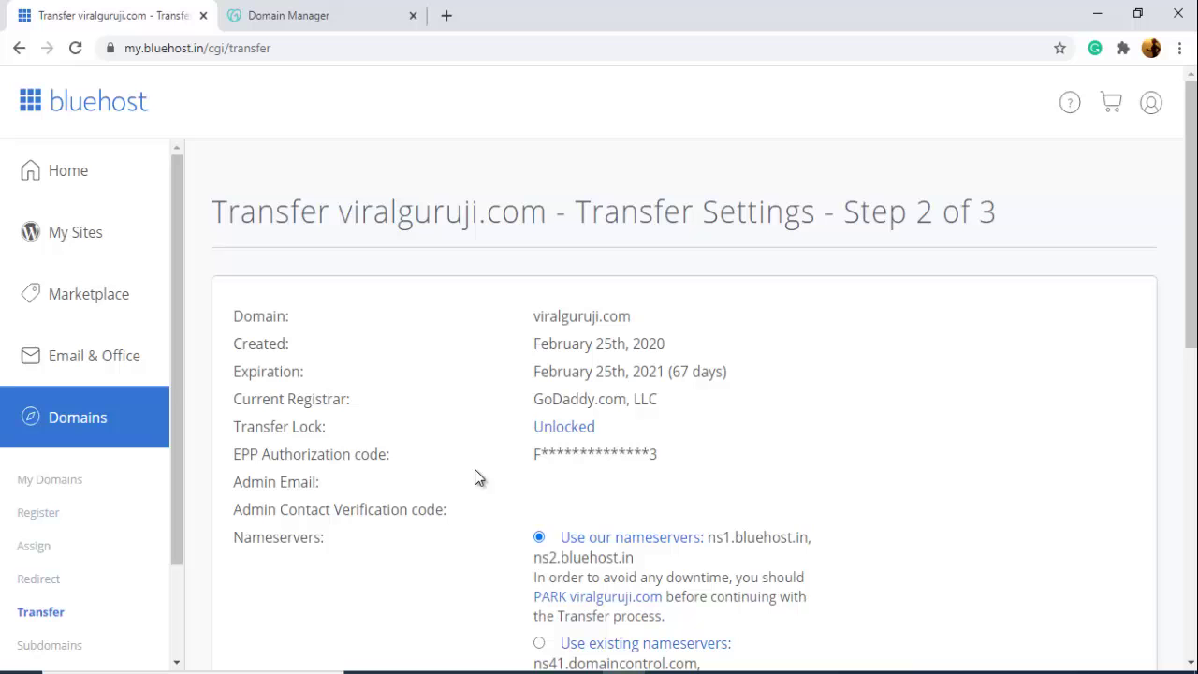
pyautogui.scroll(-5, 581, 485)
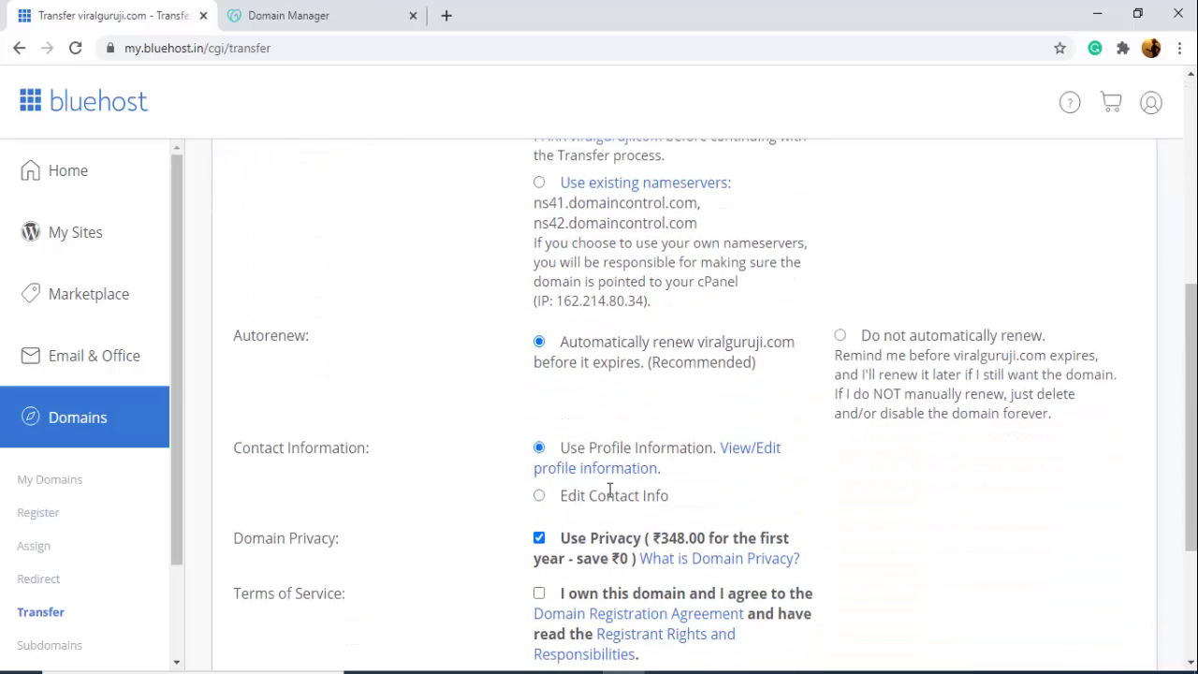
pyautogui.scroll(2, 615, 486)
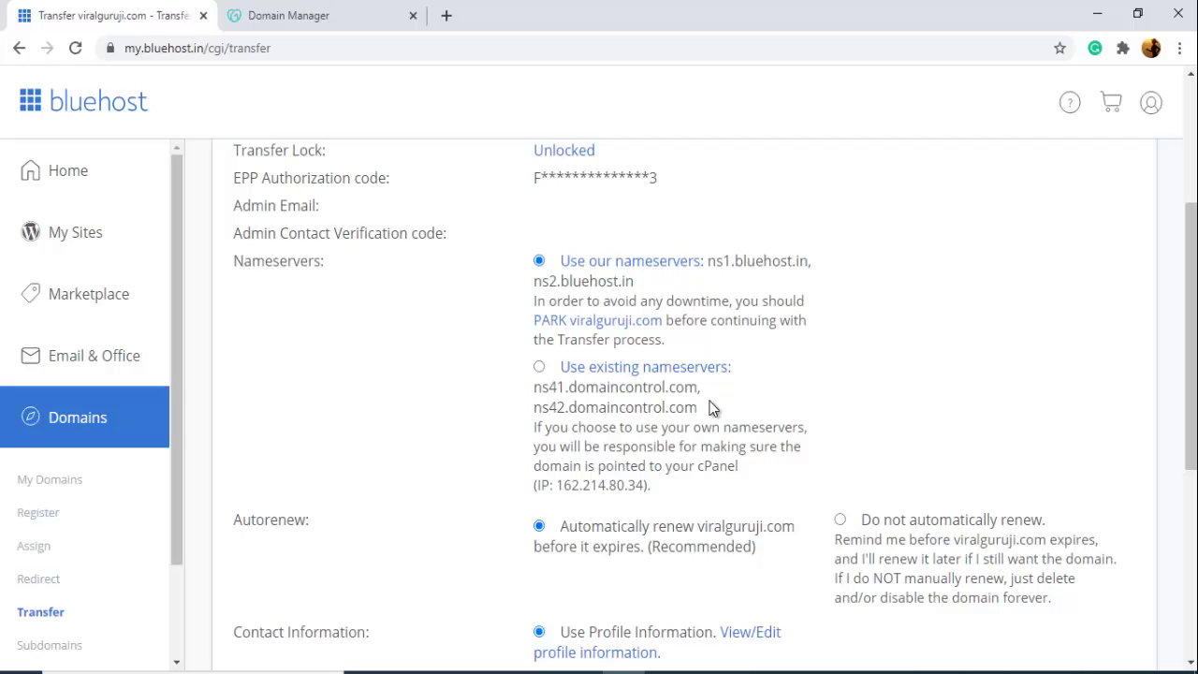
pyautogui.scroll(-4, 707, 418)
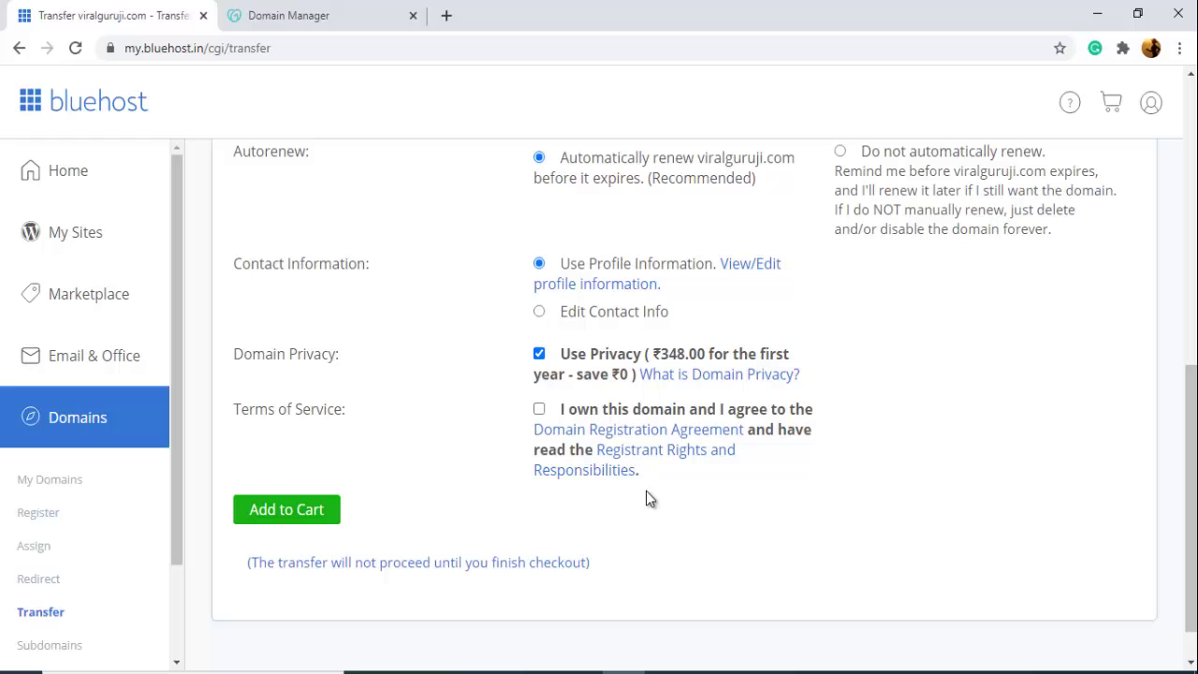
pyautogui.click(539, 354)
pyautogui.click(541, 412)
pyautogui.scroll(2, 880, 453)
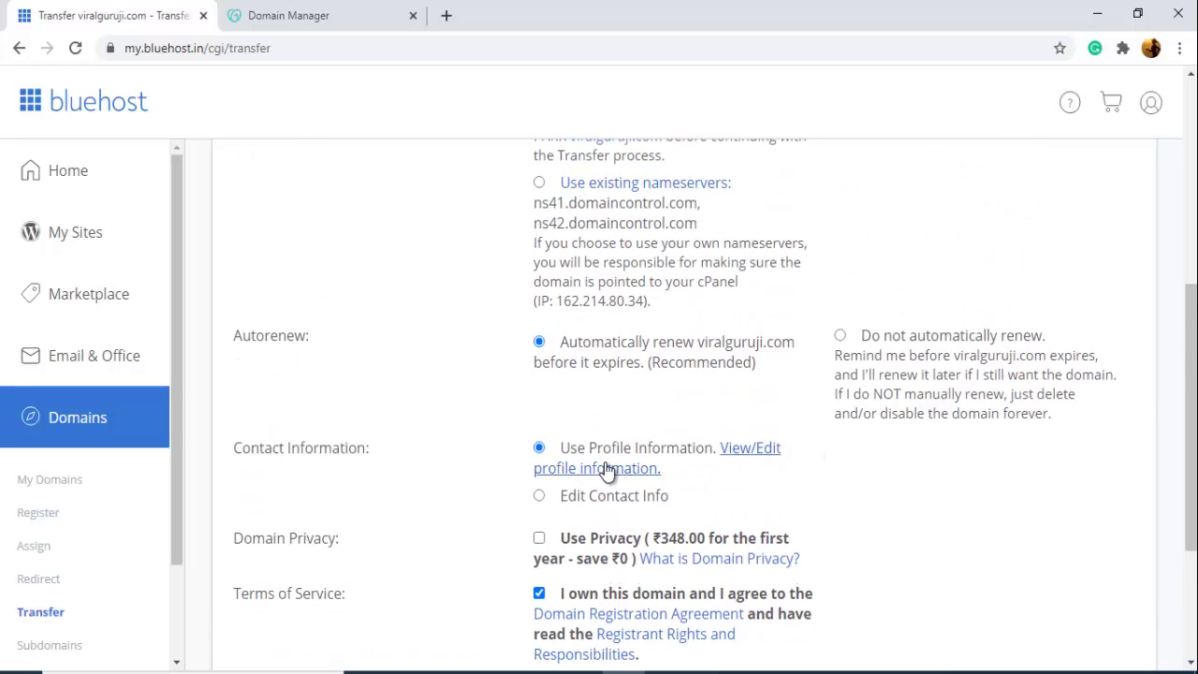
pyautogui.scroll(-3, 662, 362)
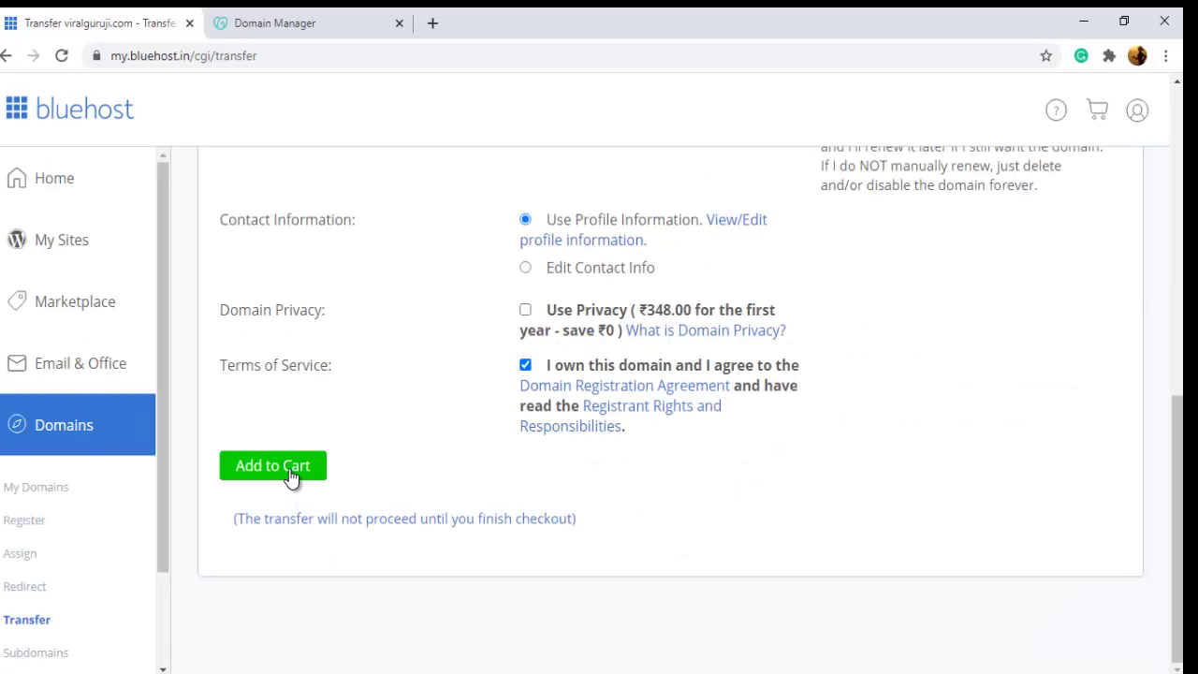
# Add the viralguruji.com transfer to the cart and process the ₹966.42 order
pyautogui.click(289, 475)
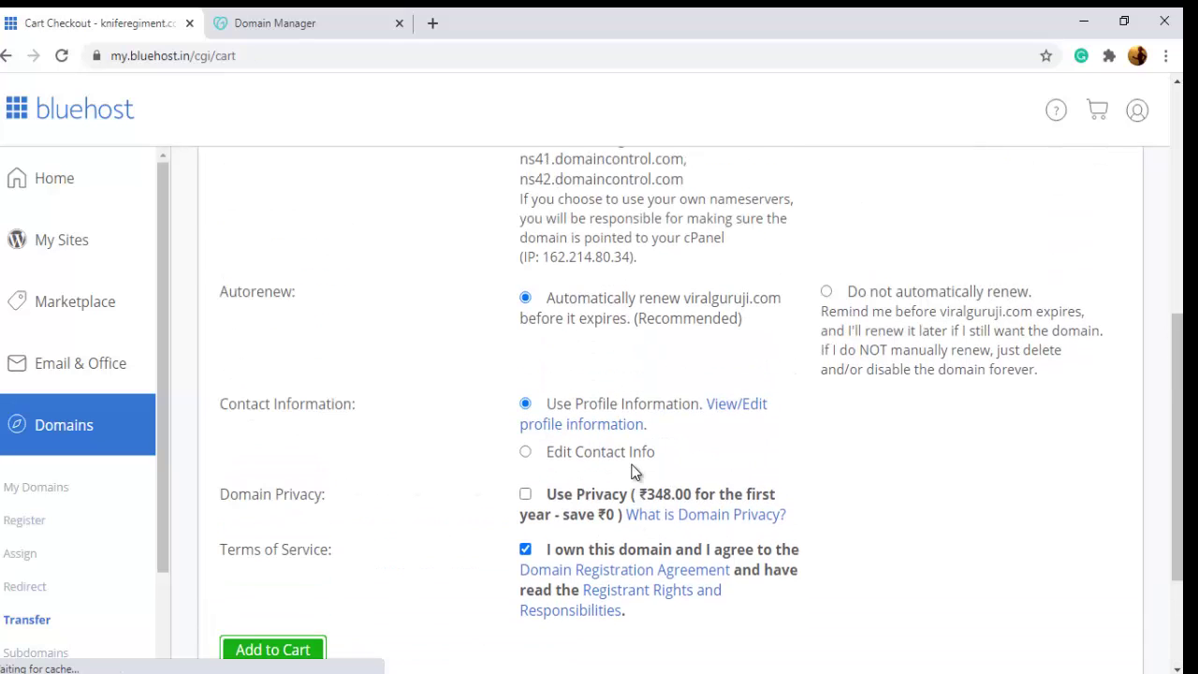
pyautogui.scroll(-4, 633, 471)
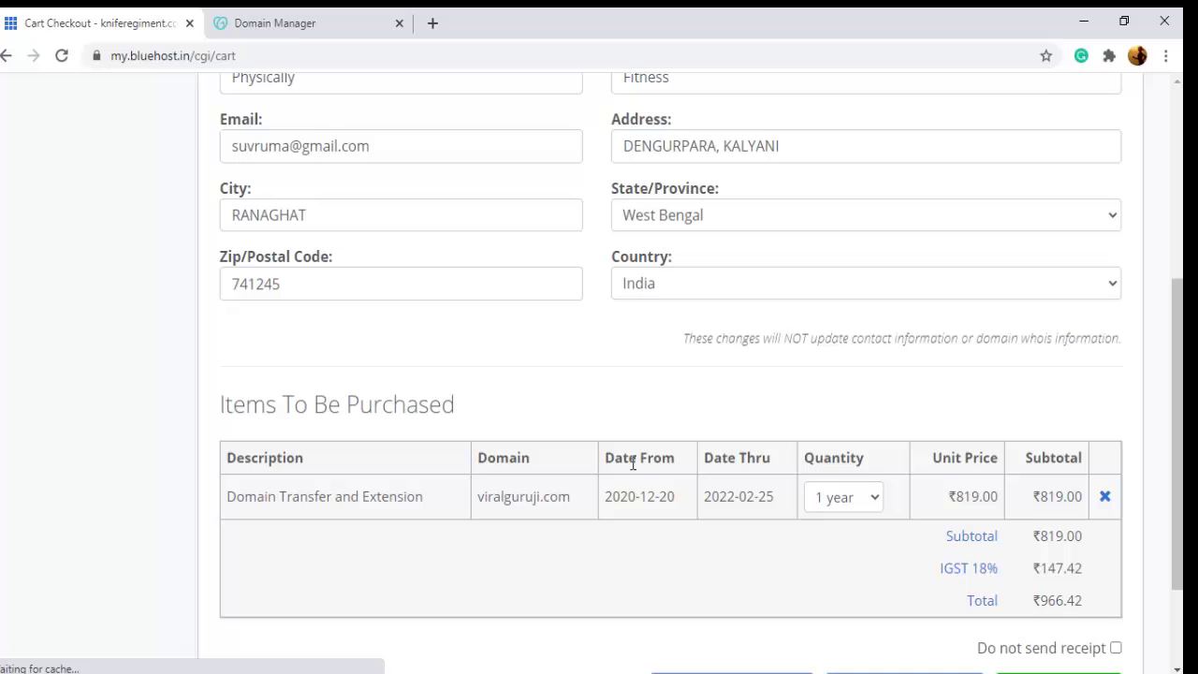
pyautogui.scroll(-3, 634, 465)
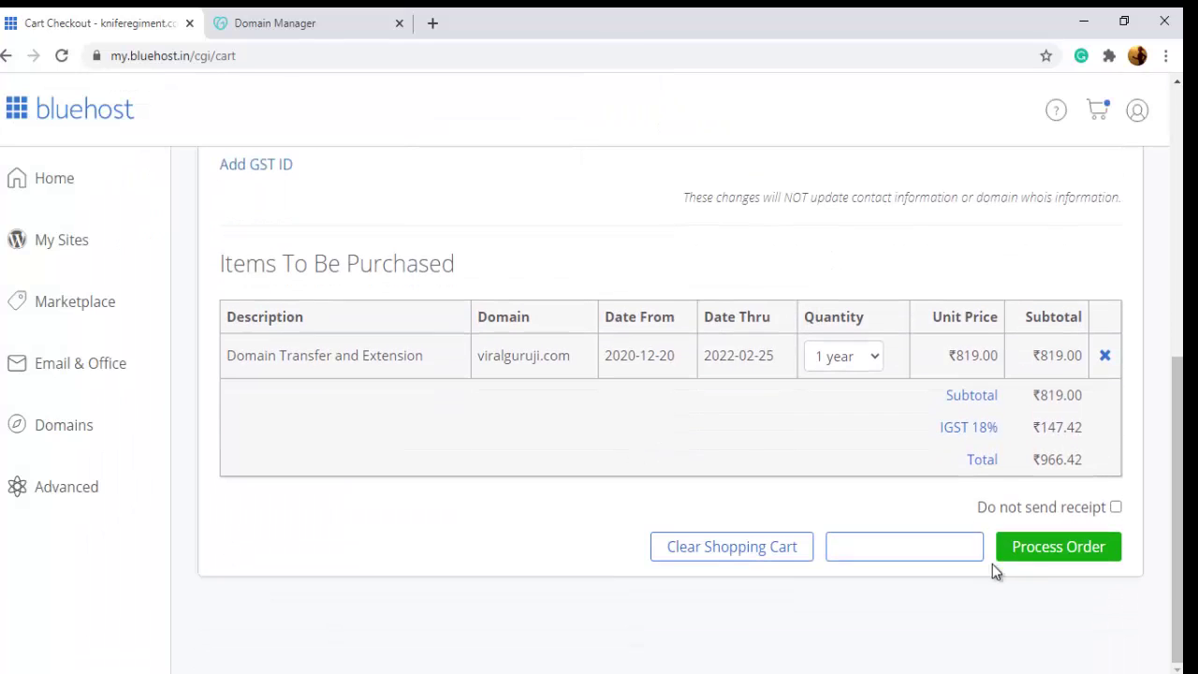
pyautogui.click(1041, 553)
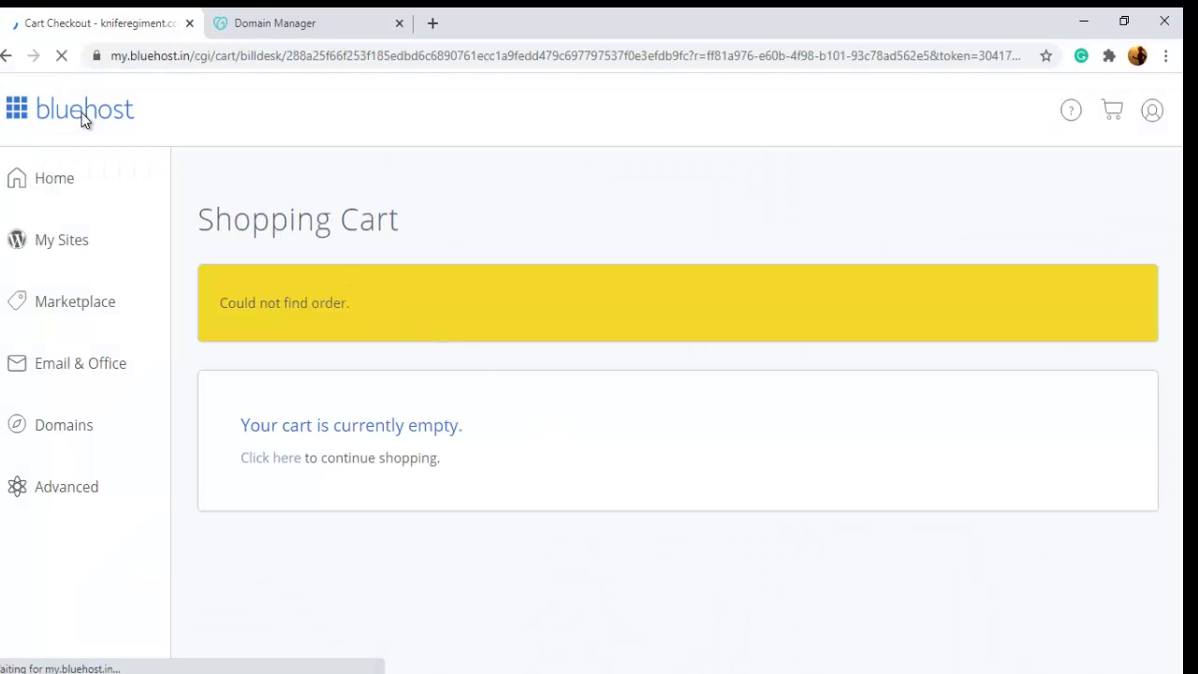
# Open My Domains from the Domains link in the left sidebar
pyautogui.click(75, 436)
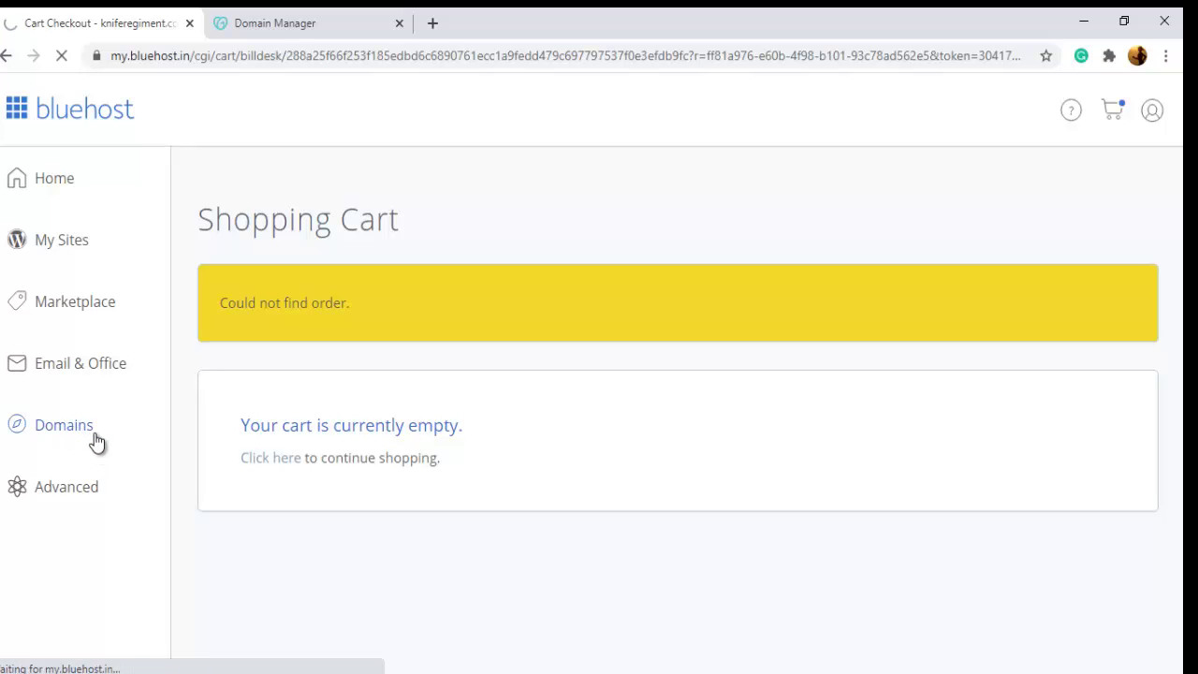